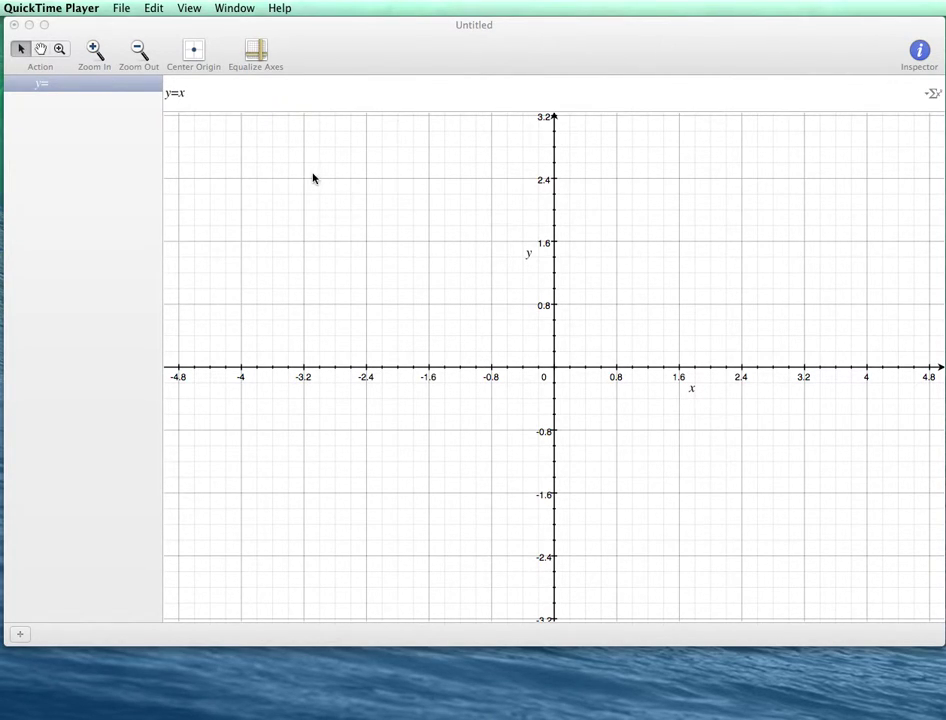
Overwrite the first equation line y=x with the constant definition T=2
{"action": "left_click", "coordinate": [56, 88]}
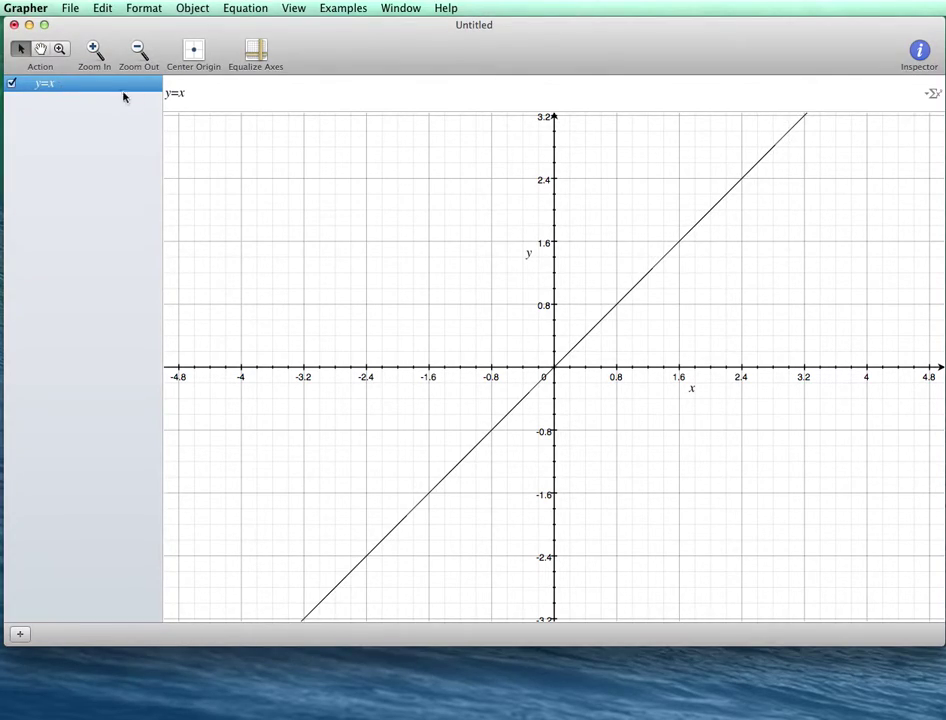
{"action": "left_click_drag", "start_coordinate": [206, 99], "coordinate": [140, 93]}
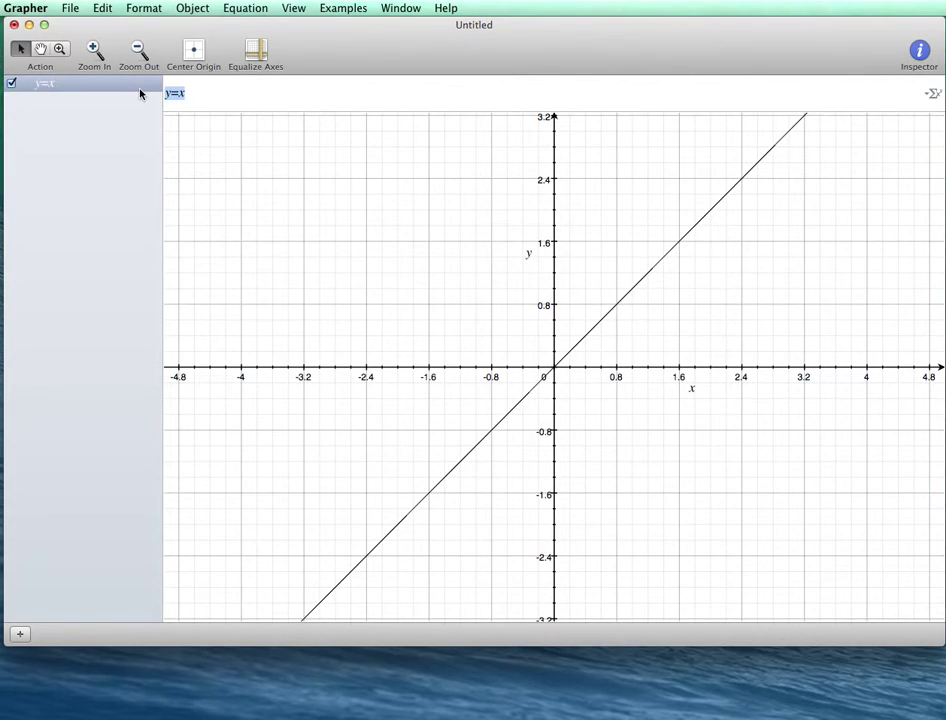
{"action": "type", "text": "T=2"}
{"action": "key", "text": "Return"}
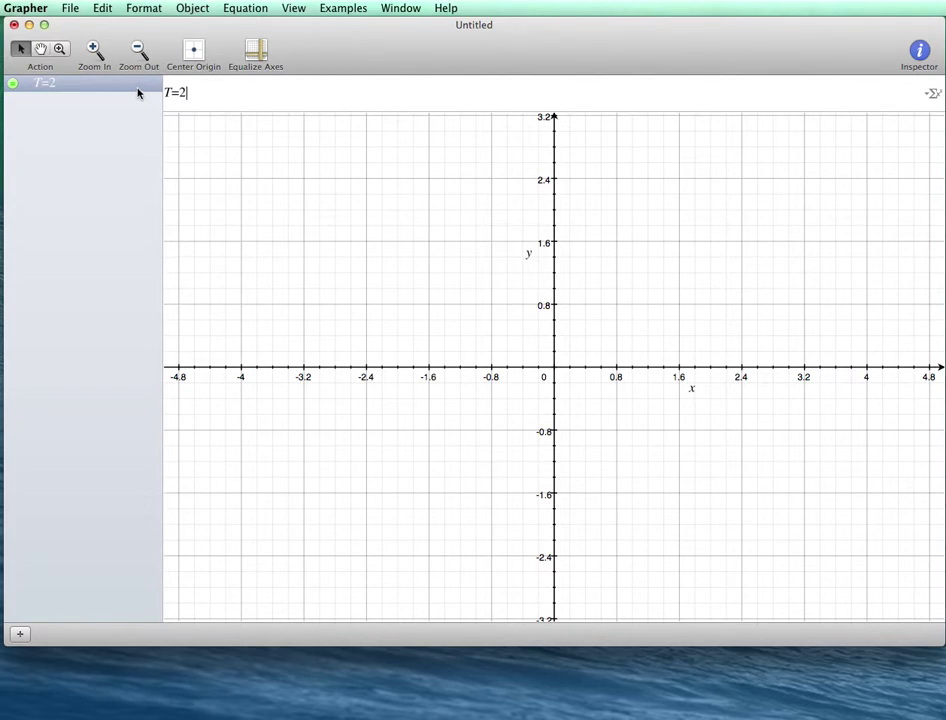
Add a new 2D parametric curve equation f(t) = [3t, 5+15t−4.9t²]
{"action": "left_click", "coordinate": [19, 635]}
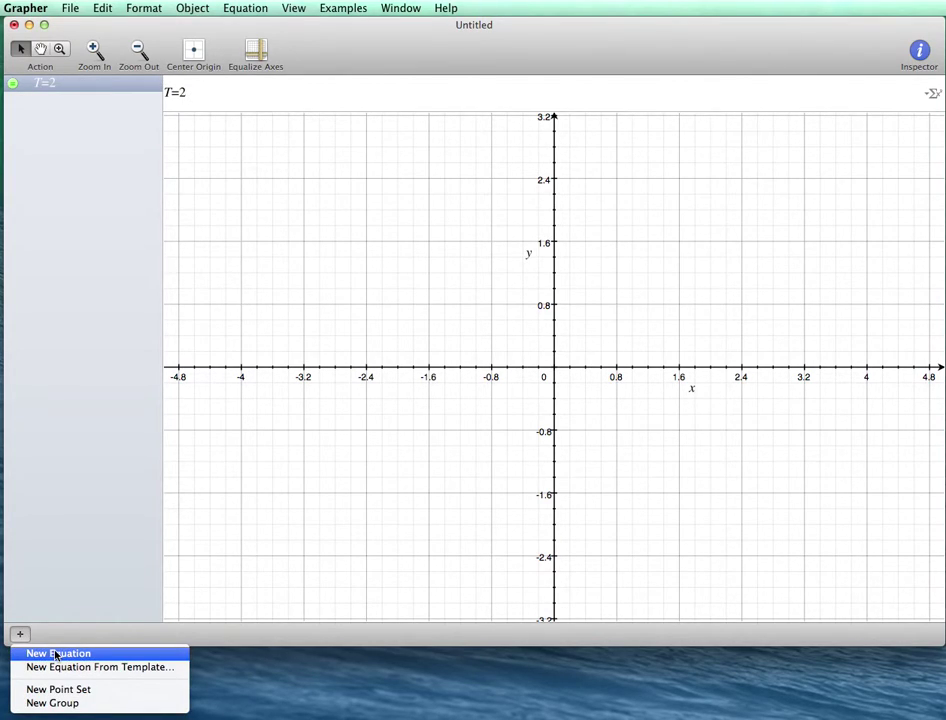
{"action": "left_click", "coordinate": [55, 653]}
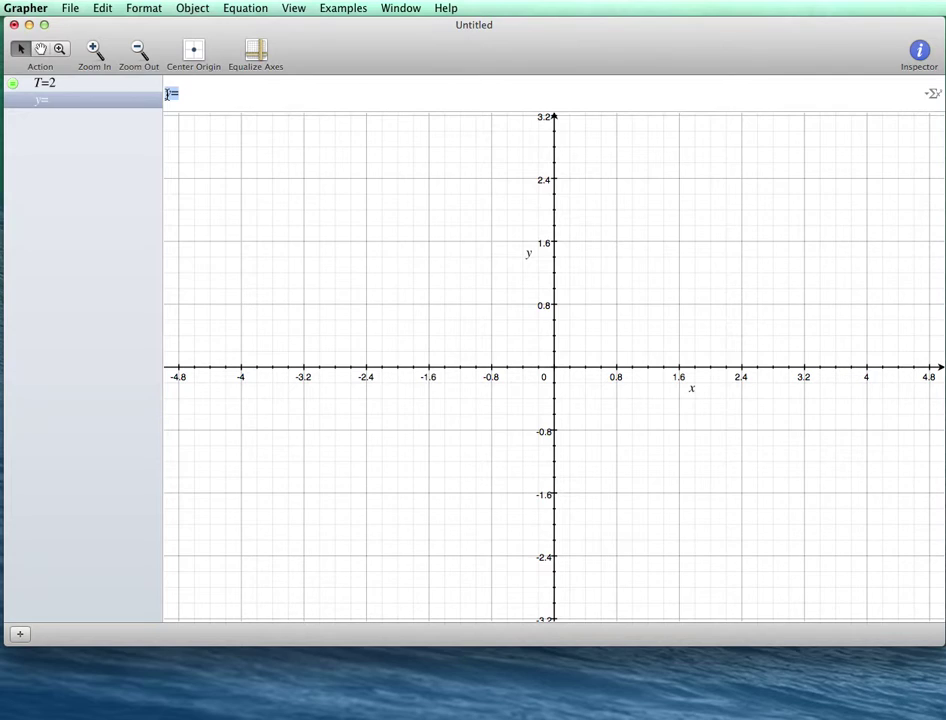
{"action": "type", "text": "r"}
{"action": "type", "text": "(t)"}
{"action": "left_click", "coordinate": [933, 96]}
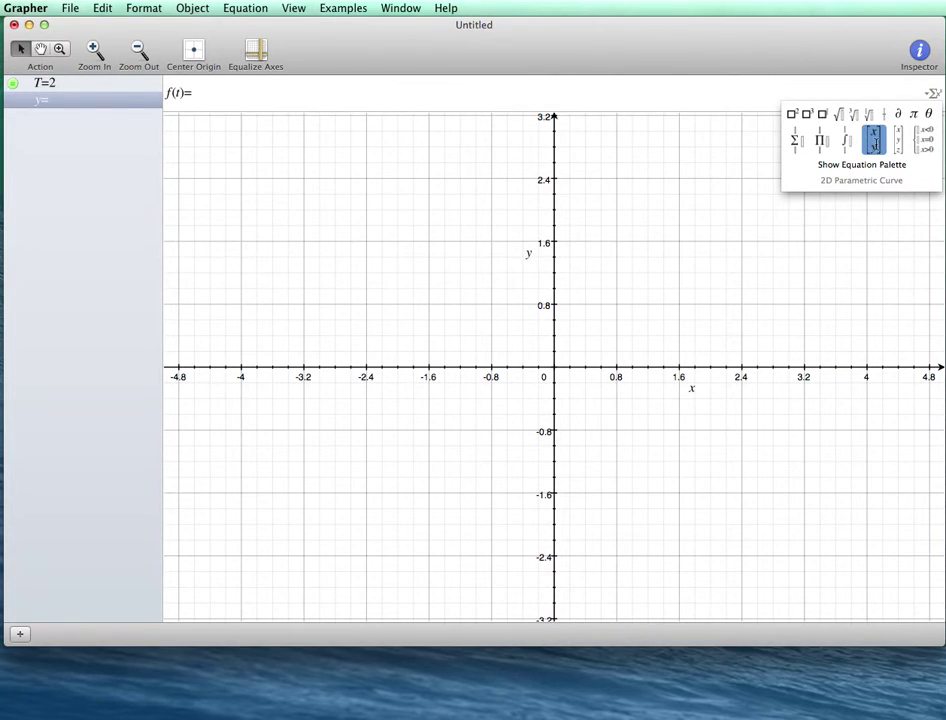
{"action": "left_click", "coordinate": [873, 140]}
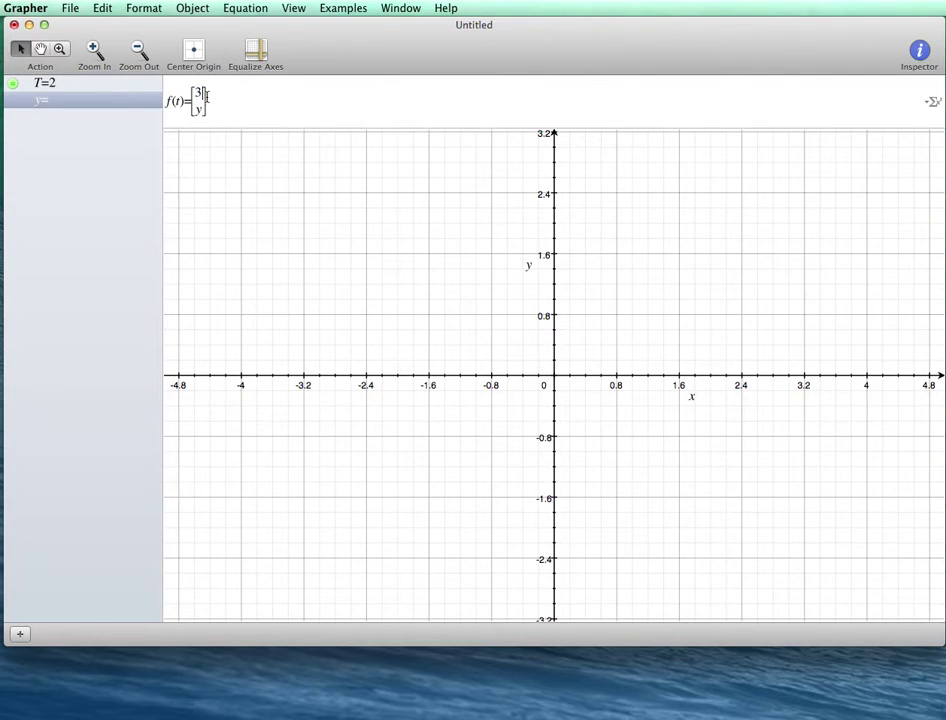
{"action": "type", "text": "3t"}
{"action": "type", "text": "5+15"}
{"action": "type", "text": "t-4"}
{"action": "type", "text": ".9t"}
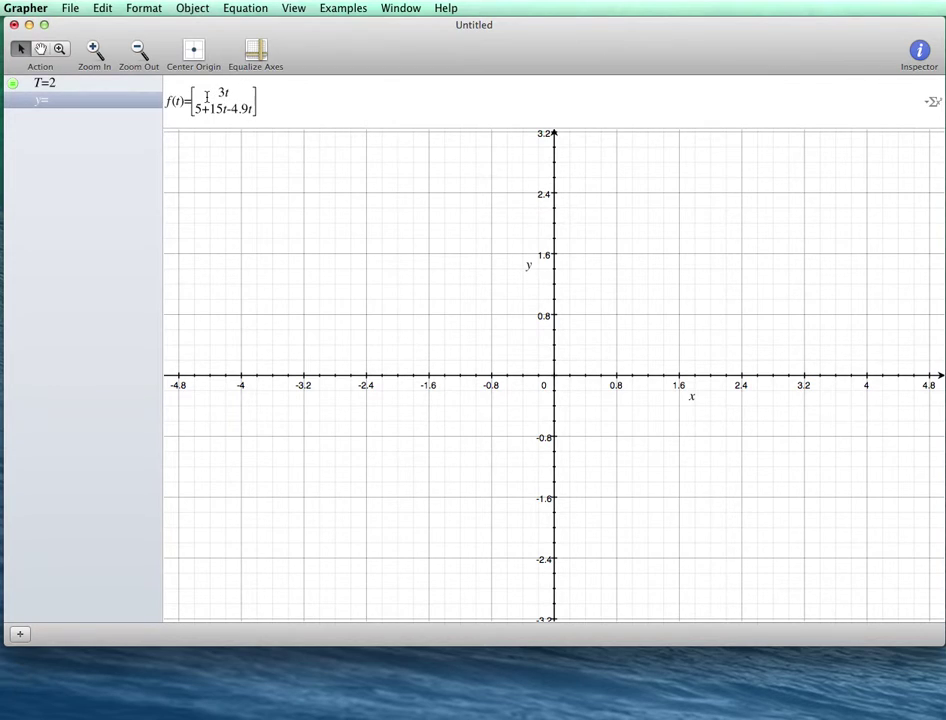
{"action": "type", "text": "^2"}
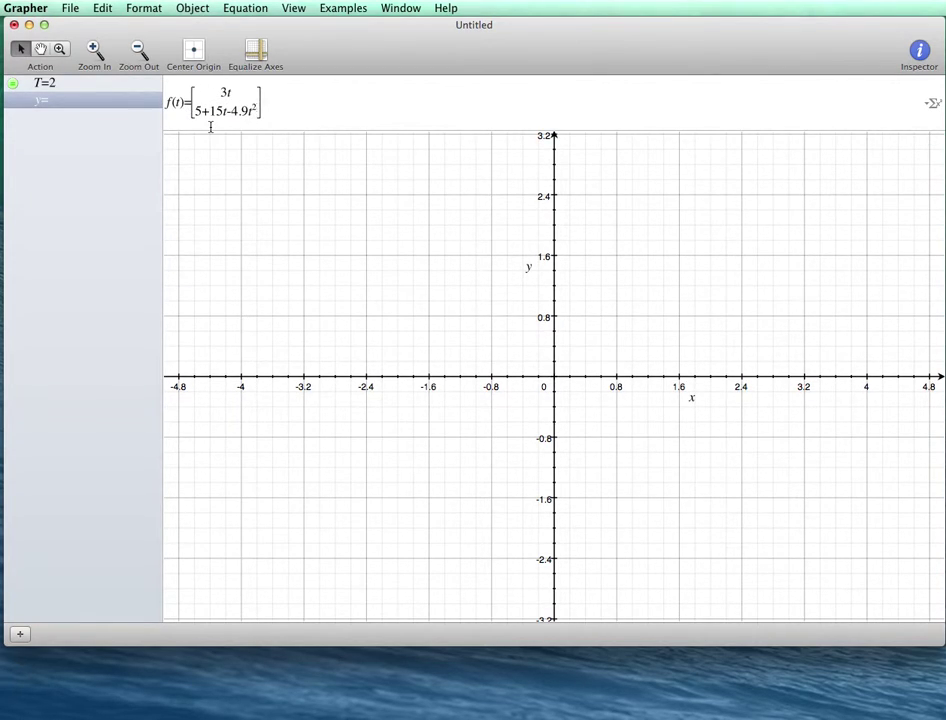
{"action": "key", "text": "Return"}
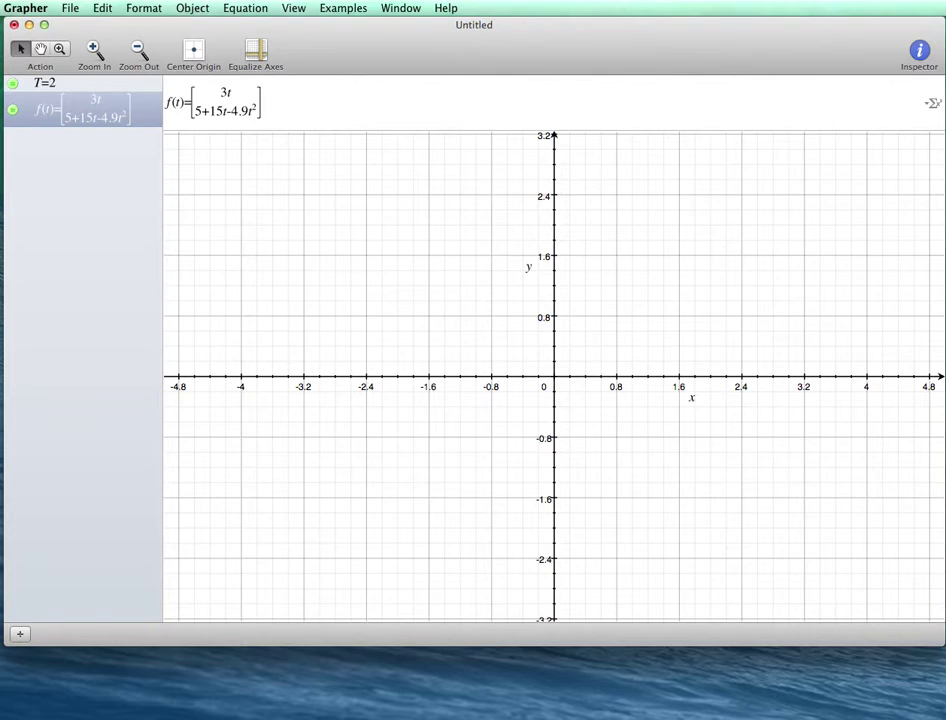
Add a third equation [x, y] = f(T) from the 2D parametric template, giving point (6, 15.4)
{"action": "left_click", "coordinate": [20, 634]}
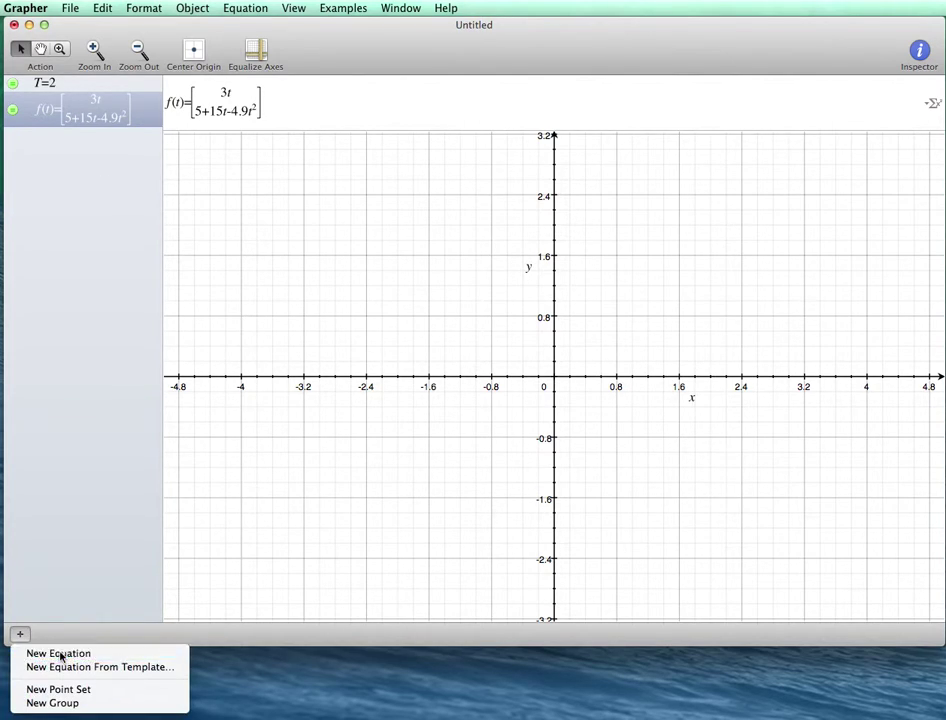
{"action": "left_click", "coordinate": [59, 654]}
{"action": "left_click_drag", "start_coordinate": [178, 103], "coordinate": [168, 103]}
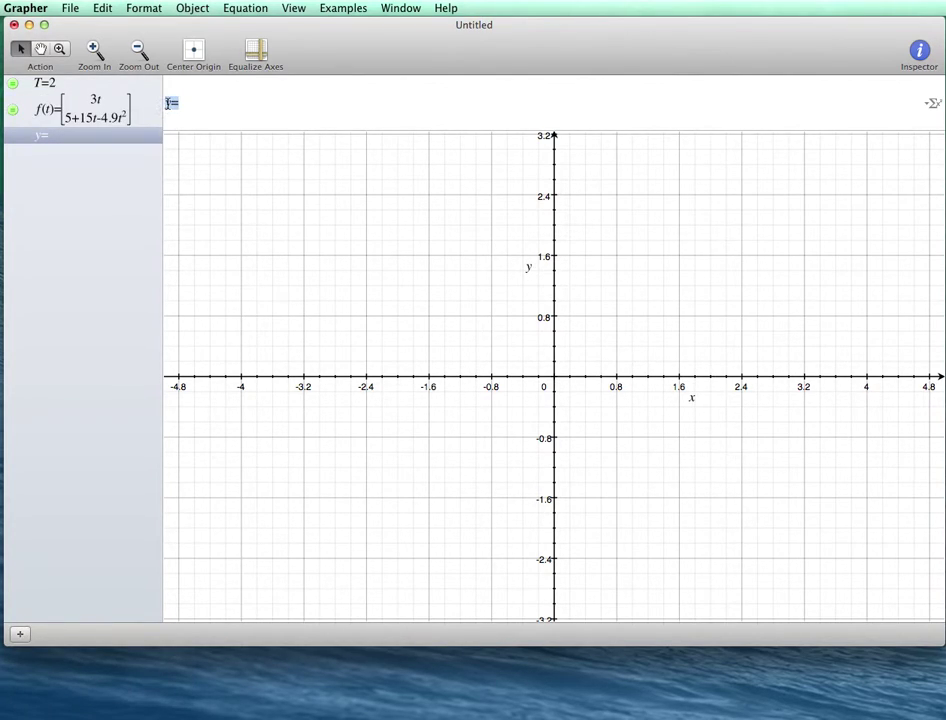
{"action": "key", "text": "BackSpace"}
{"action": "left_click", "coordinate": [933, 105]}
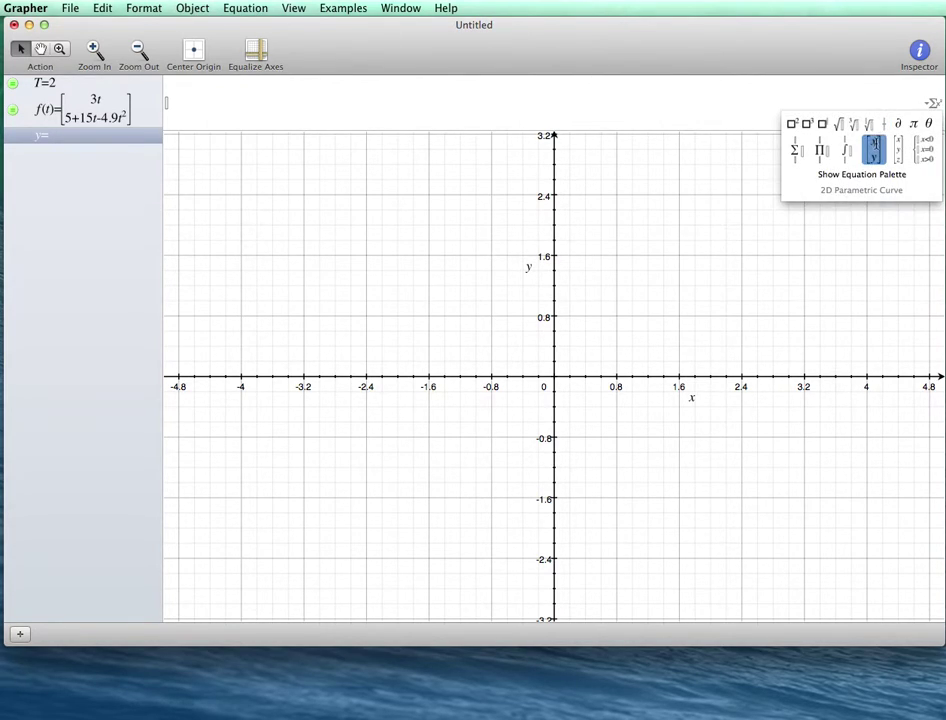
{"action": "left_click", "coordinate": [872, 148]}
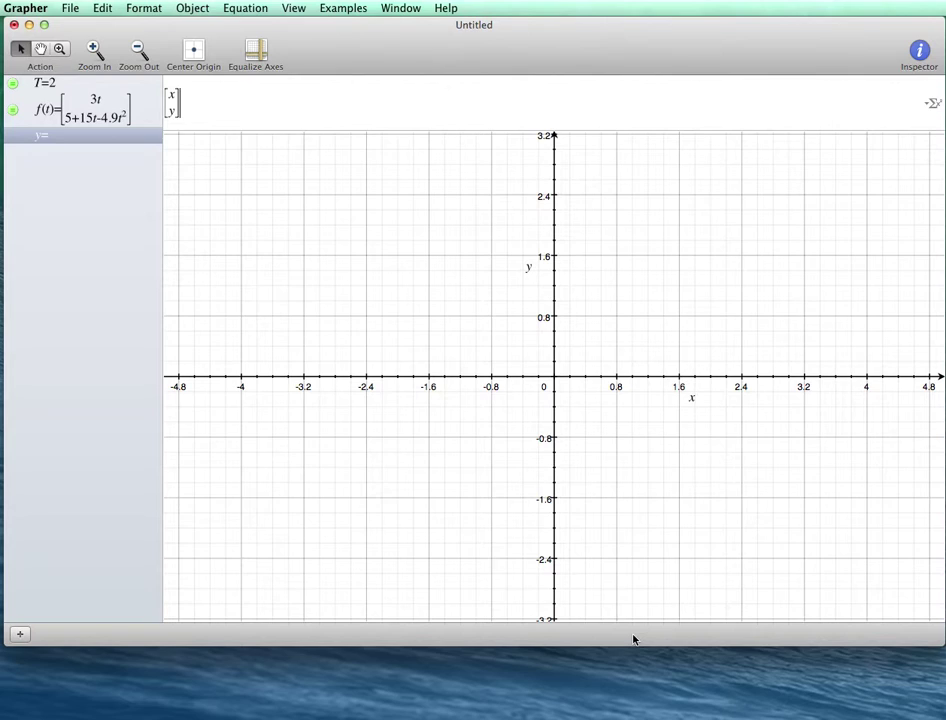
{"action": "type", "text": "=f(T"}
{"action": "key", "text": "Return"}
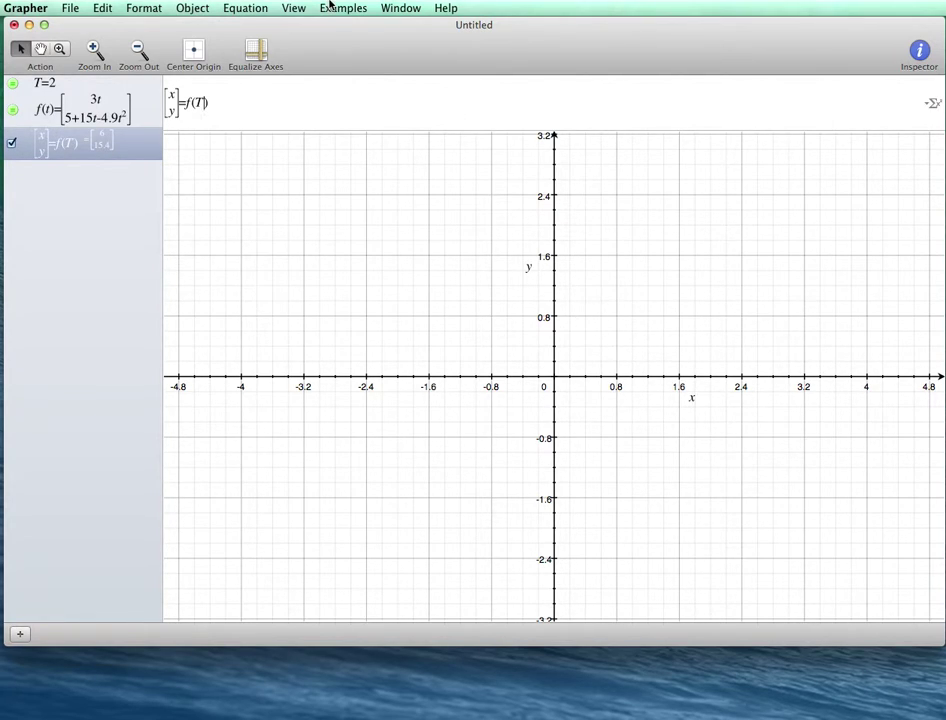
Set the x-axis frame limits to run from -1 to 20
{"action": "left_click", "coordinate": [295, 8]}
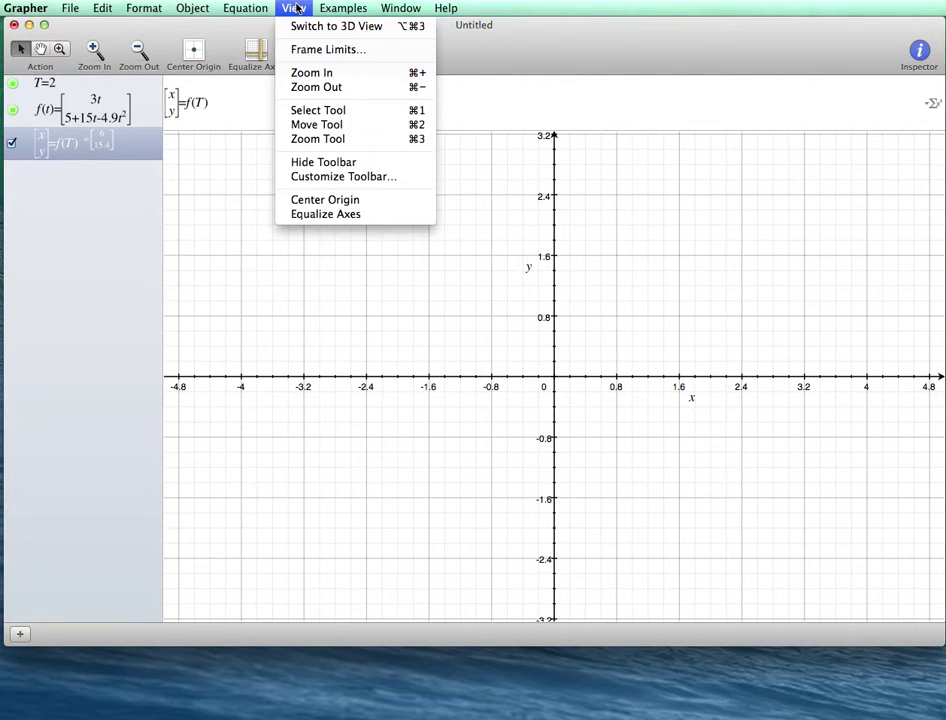
{"action": "left_click", "coordinate": [320, 49]}
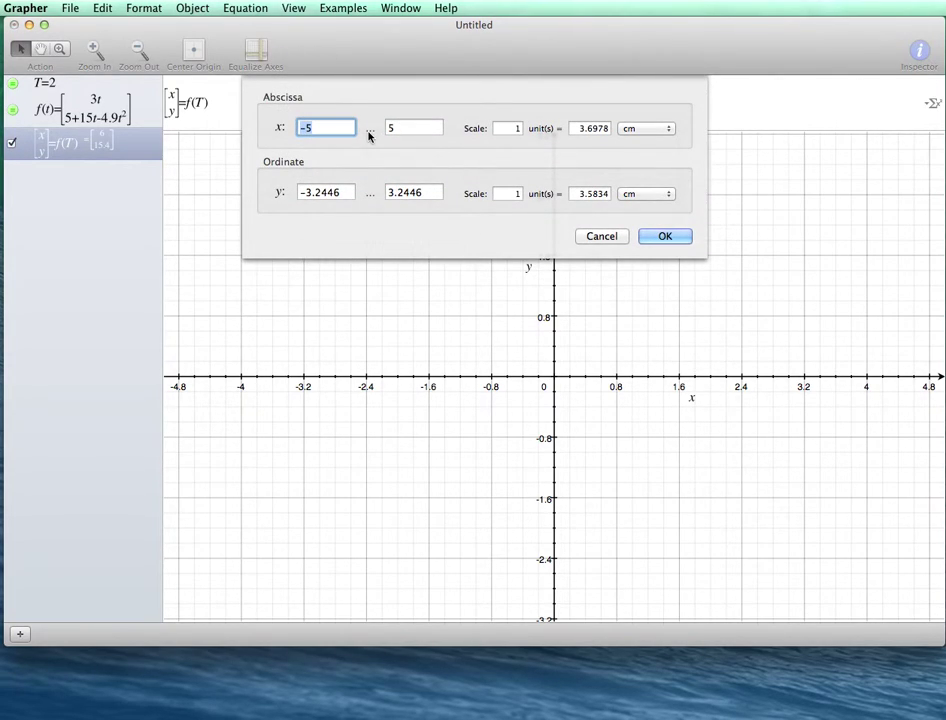
{"action": "type", "text": "-1"}
{"action": "key", "text": "Return"}
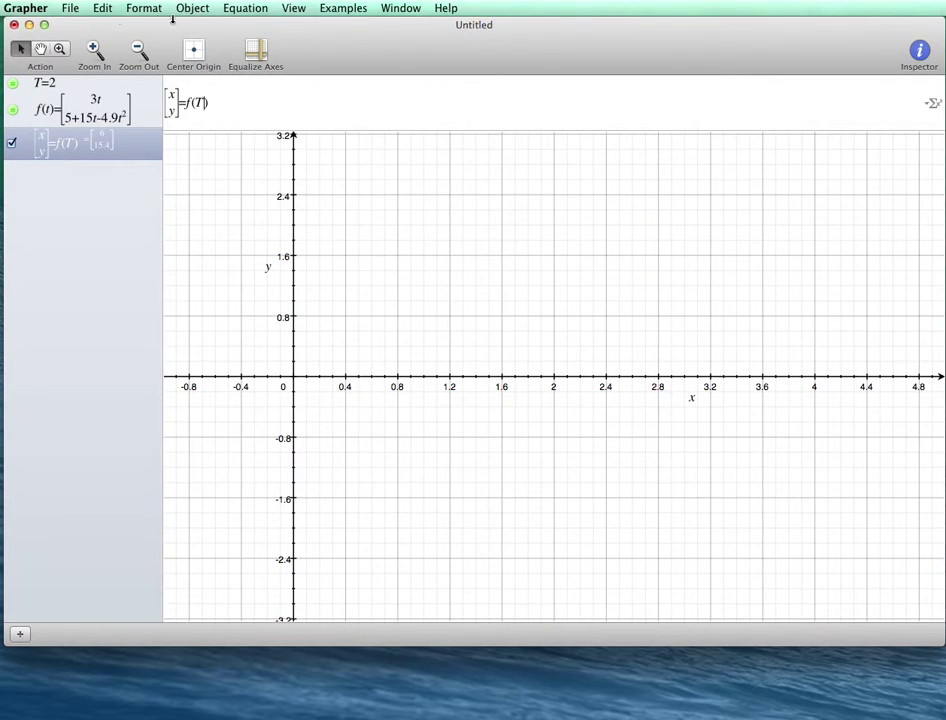
{"action": "left_click", "coordinate": [290, 12]}
{"action": "left_click", "coordinate": [291, 49]}
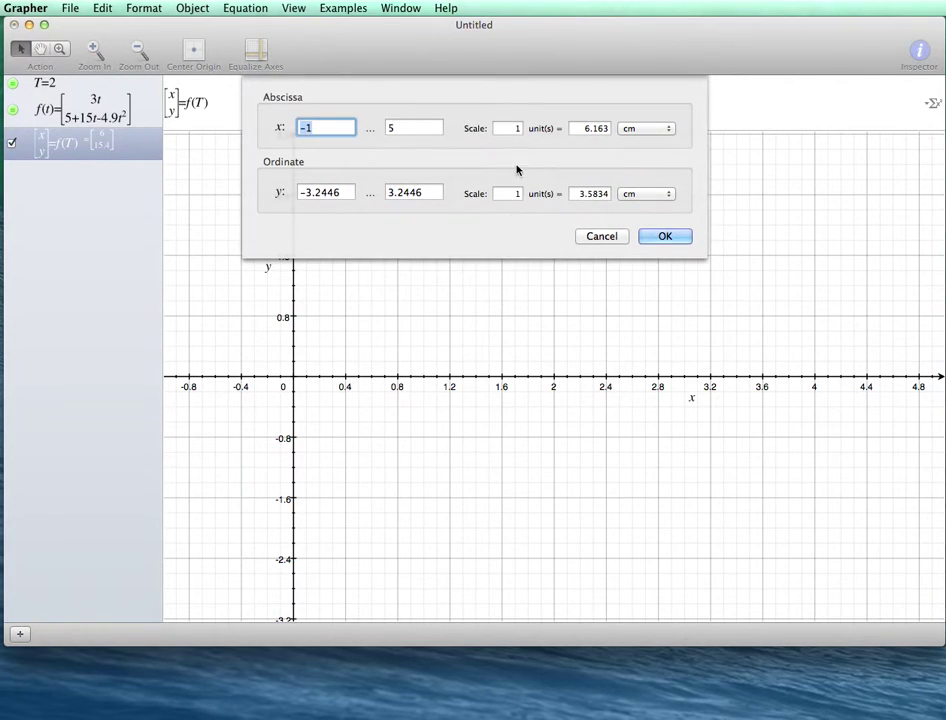
{"action": "left_click", "coordinate": [410, 128]}
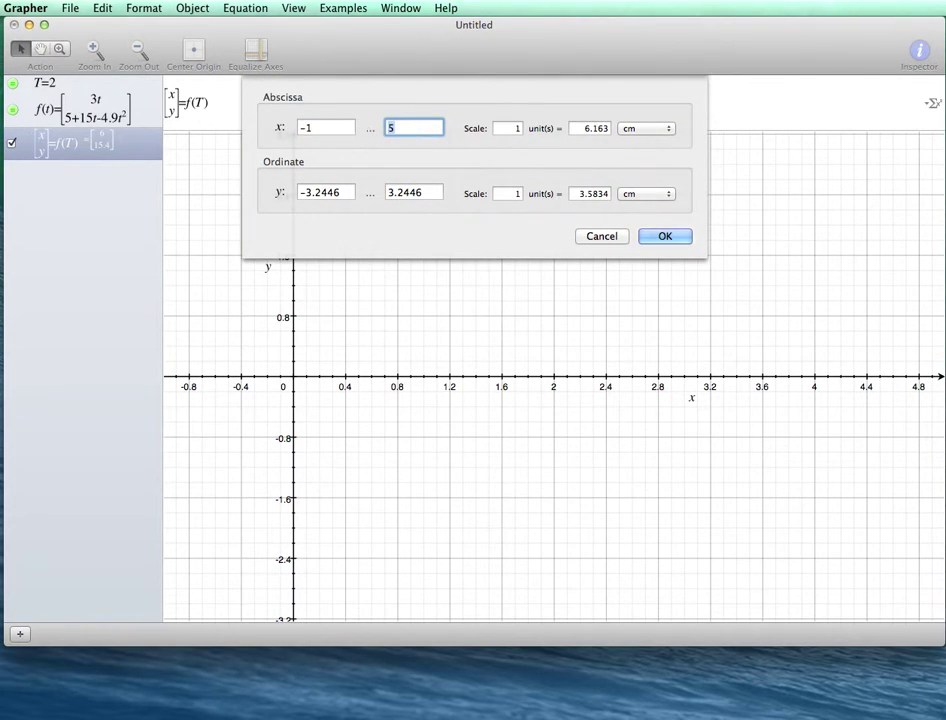
{"action": "type", "text": "20"}
{"action": "key", "text": "Return"}
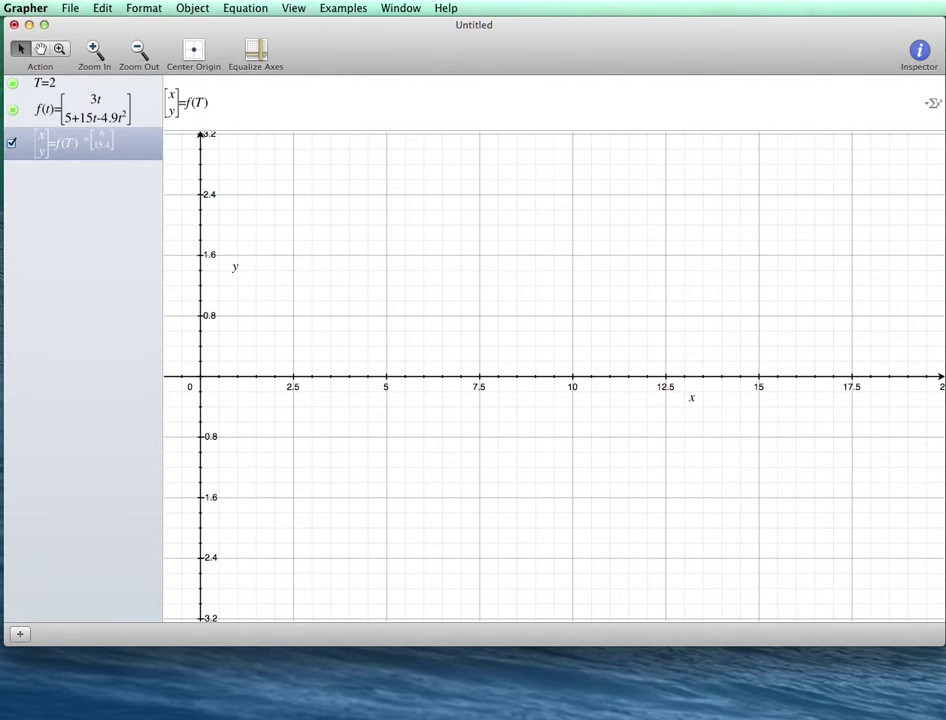
Set the y-axis frame limits to run from -1 to 20
{"action": "left_click", "coordinate": [294, 8]}
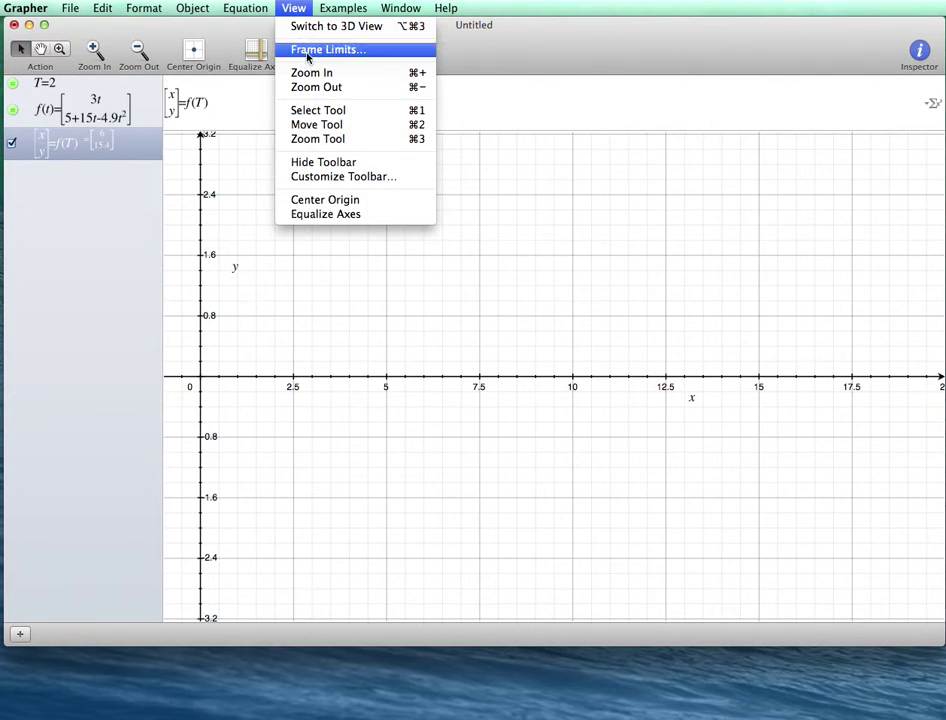
{"action": "left_click", "coordinate": [307, 50]}
{"action": "left_click", "coordinate": [340, 192]}
{"action": "left_click_drag", "start_coordinate": [340, 192], "coordinate": [292, 190]}
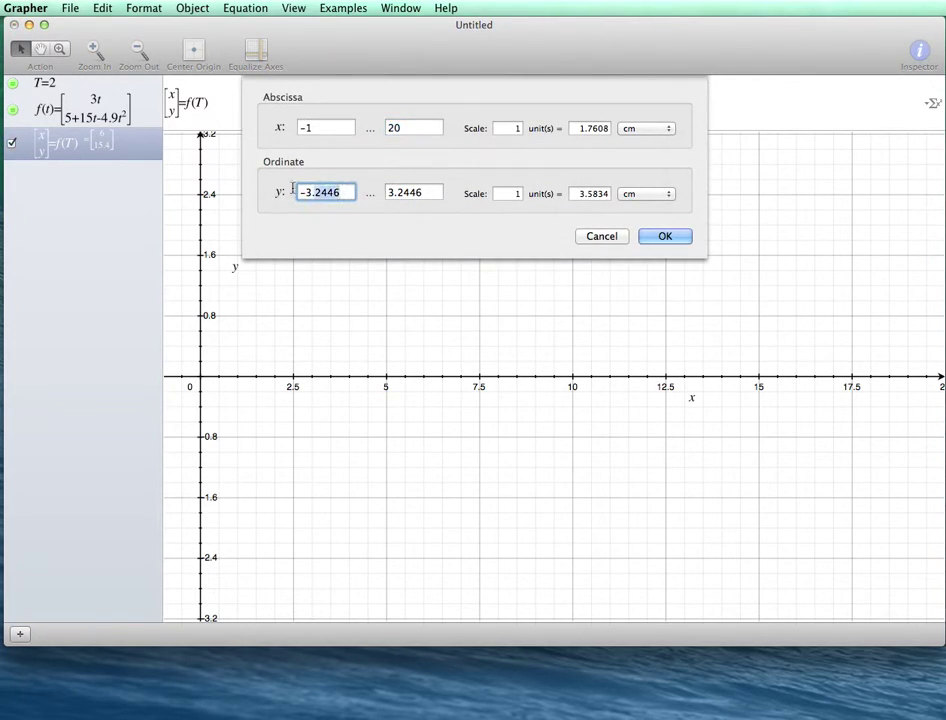
{"action": "type", "text": "-1"}
{"action": "left_click_drag", "start_coordinate": [425, 192], "coordinate": [386, 192]}
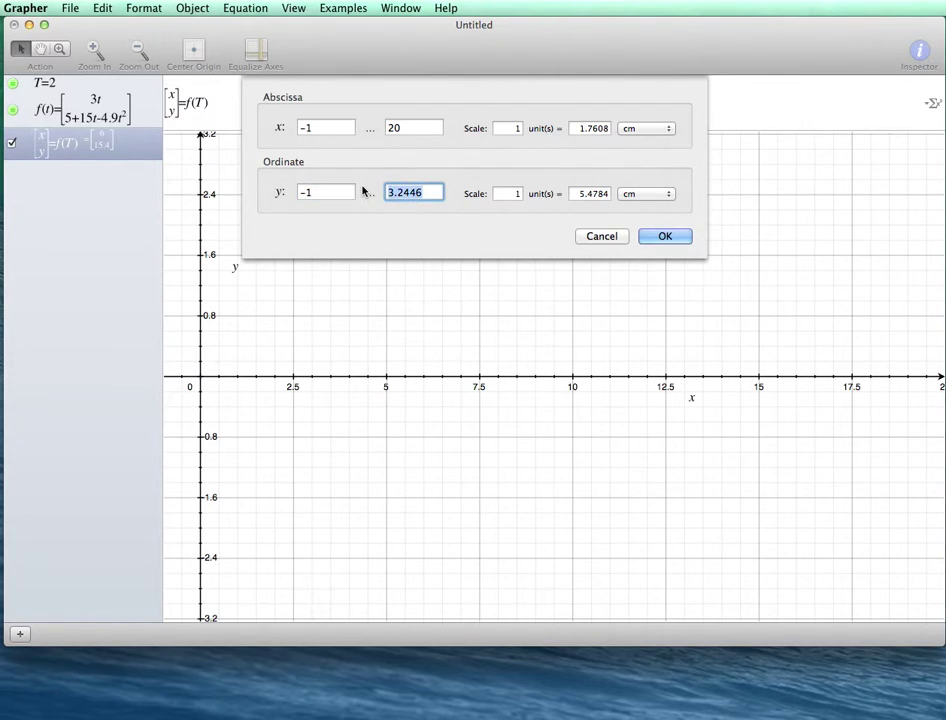
{"action": "type", "text": "20"}
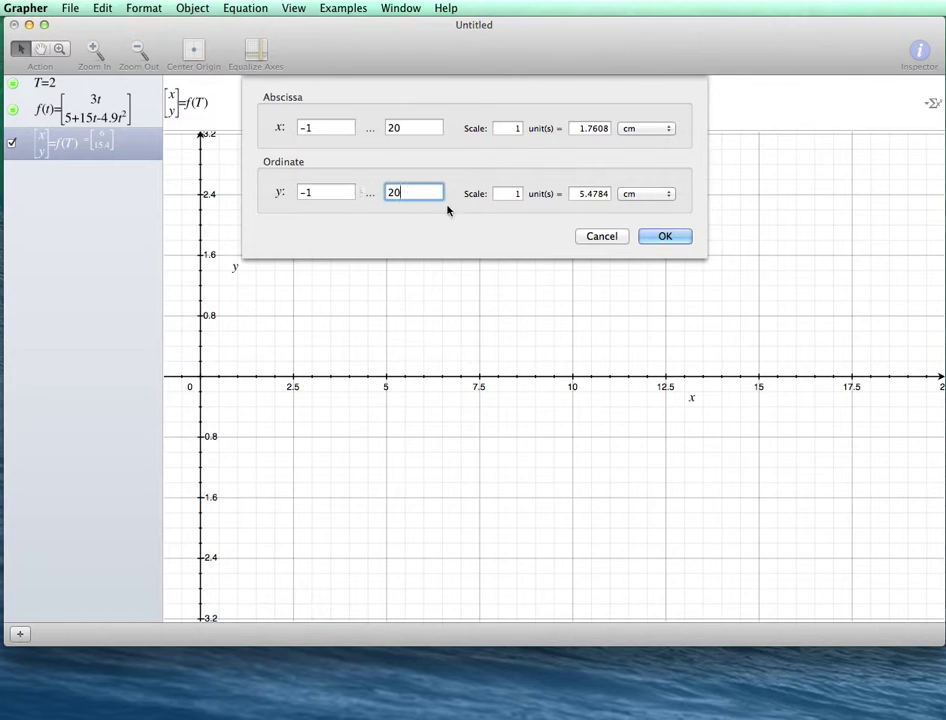
{"action": "left_click", "coordinate": [665, 237]}
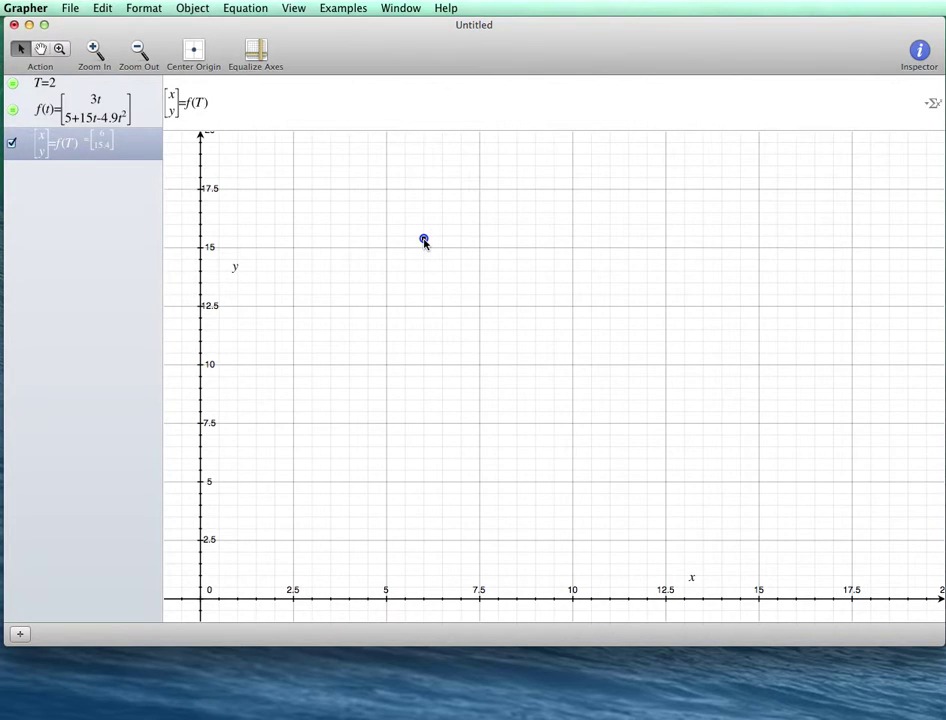
Turn T=2 into an animated parameter and slide it to 0, moving the point to (0, 5)
{"action": "key", "text": "Escape"}
{"action": "left_click", "coordinate": [48, 85]}
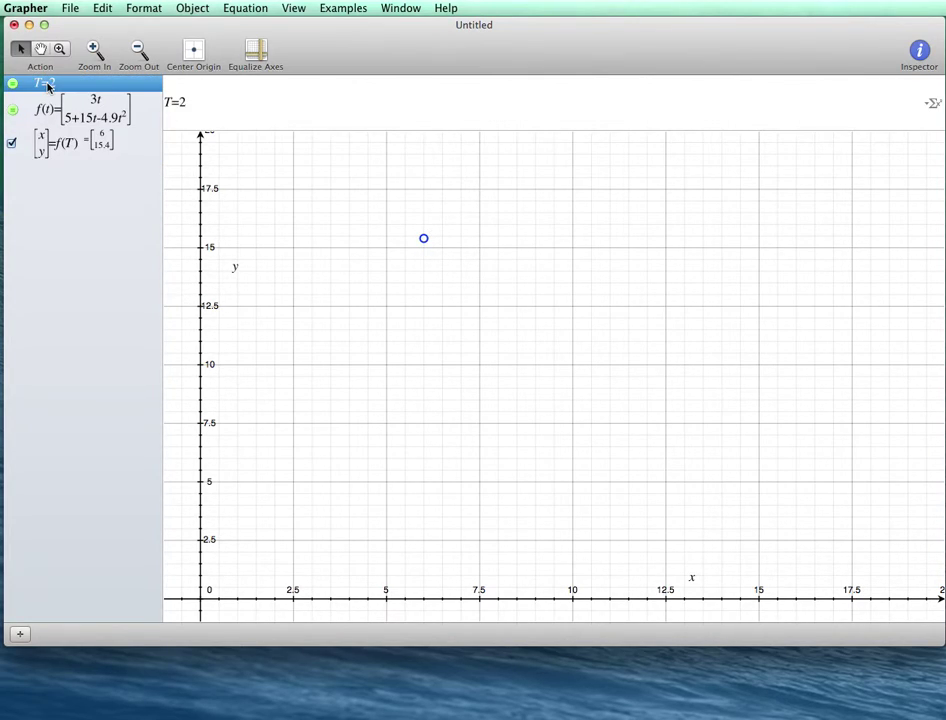
{"action": "left_click", "coordinate": [191, 7]}
{"action": "mouse_move", "coordinate": [241, 10]}
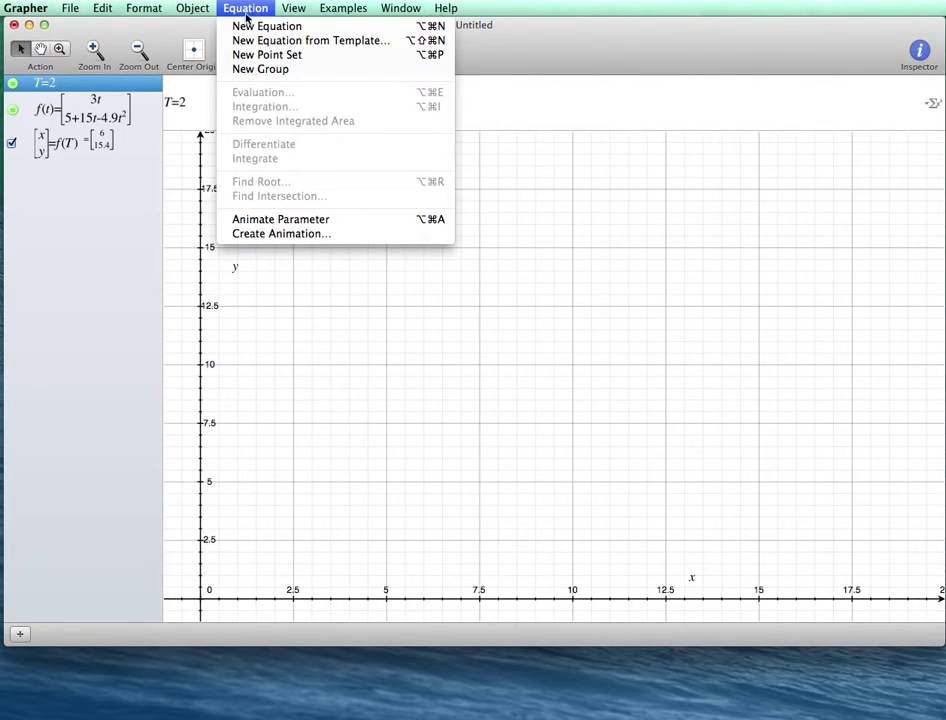
{"action": "left_click", "coordinate": [266, 218]}
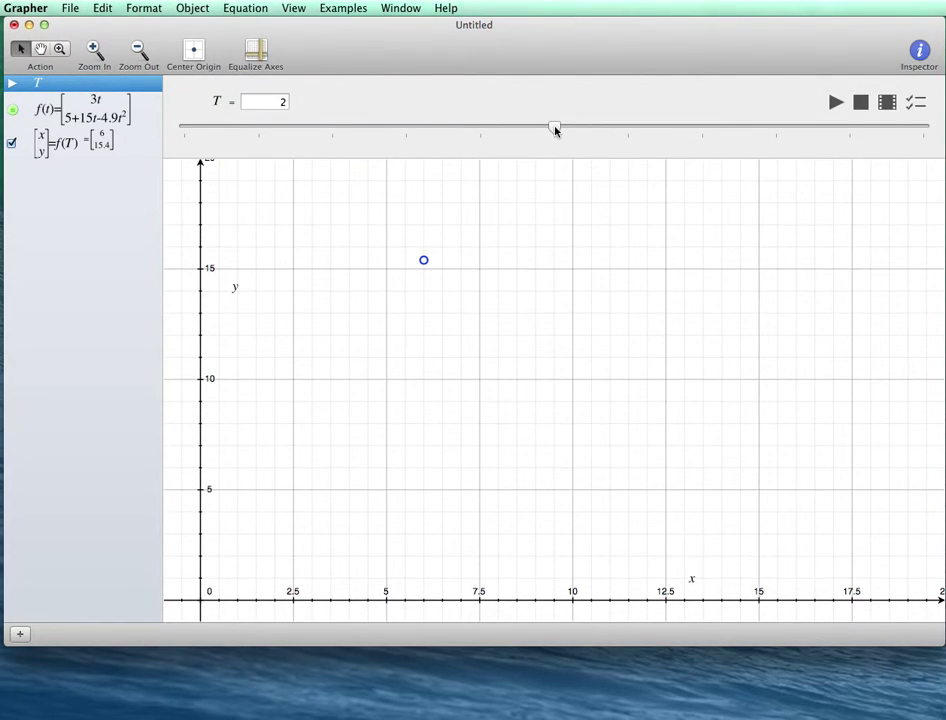
{"action": "left_click_drag", "start_coordinate": [523, 129], "coordinate": [419, 126]}
Set T's value range to minimum 0, maximum 5, with 200 steps
{"action": "left_click", "coordinate": [914, 103]}
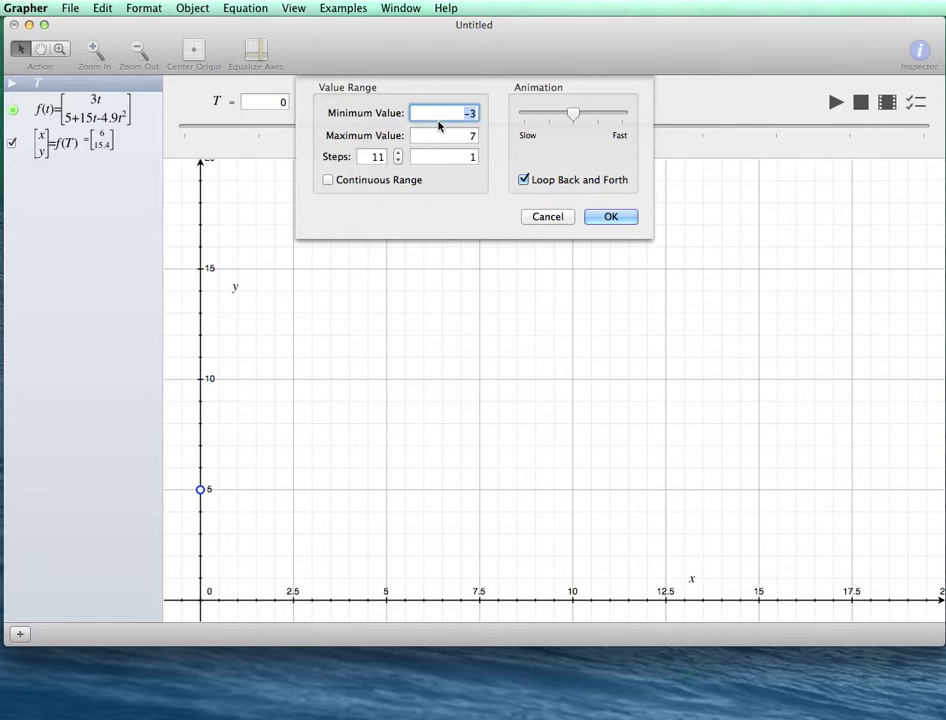
{"action": "type", "text": "0"}
{"action": "key", "text": "Tab"}
{"action": "type", "text": "5"}
{"action": "key", "text": "Tab"}
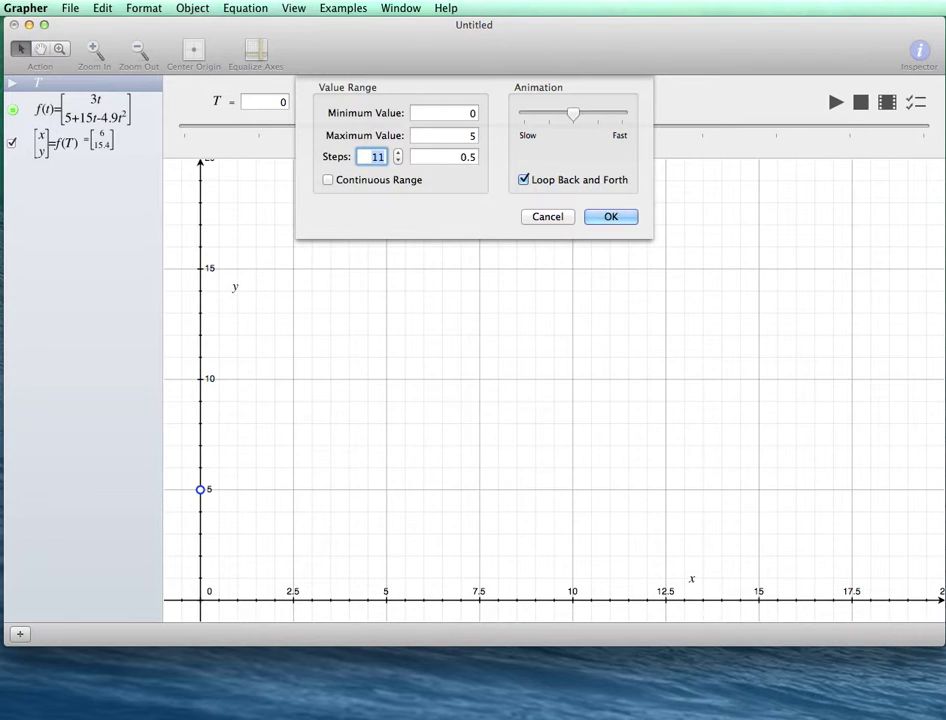
{"action": "type", "text": "200"}
{"action": "key", "text": "Tab"}
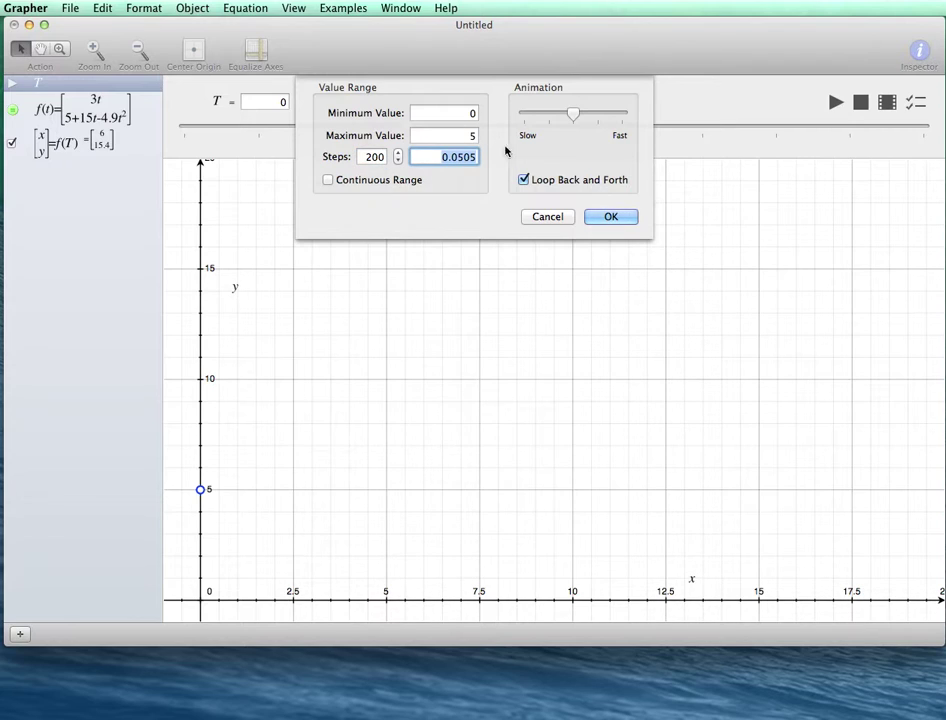
{"action": "left_click", "coordinate": [606, 217]}
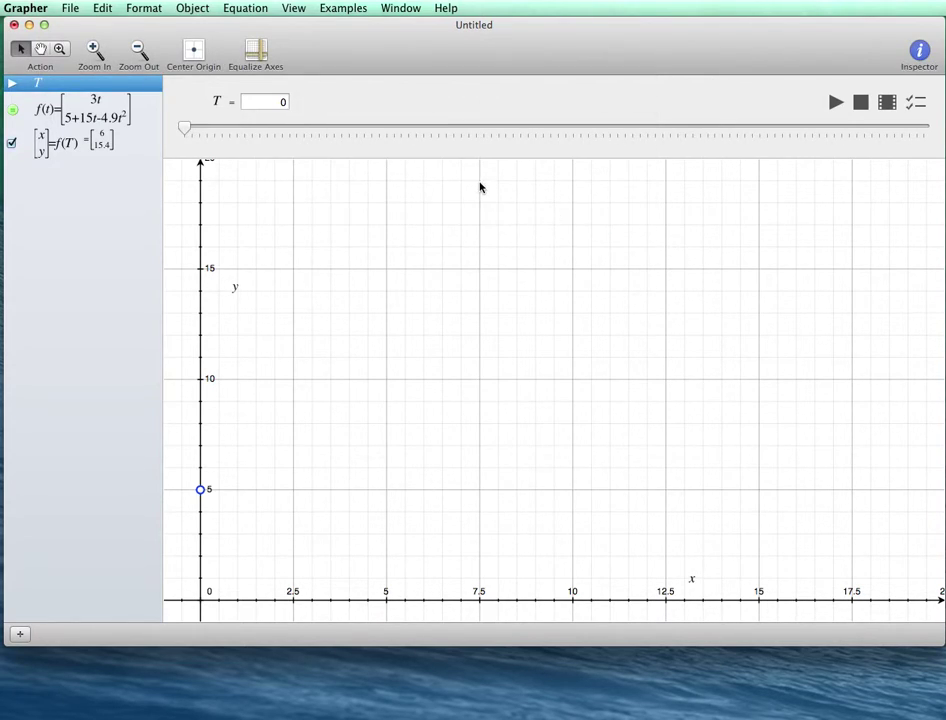
Scrub T through its range to preview the point moving along the arc, ending at 0
{"action": "left_click_drag", "start_coordinate": [184, 127], "coordinate": [66, 203]}
Add a fourth parametric equation [x, y] = f(0…T) to trace the path up to T
{"action": "left_click", "coordinate": [20, 634]}
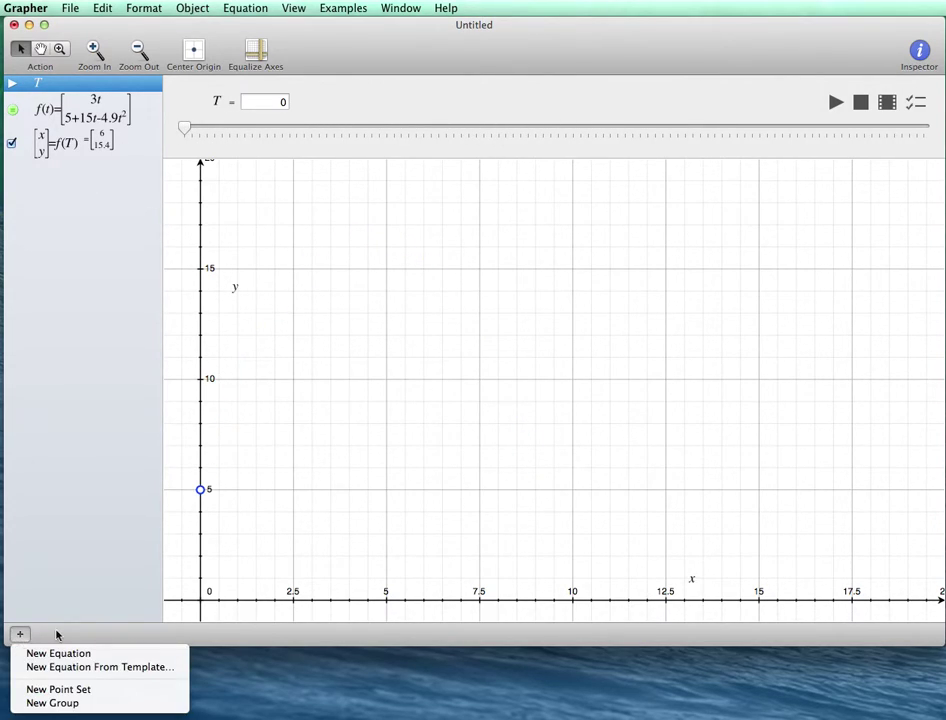
{"action": "left_click", "coordinate": [58, 653]}
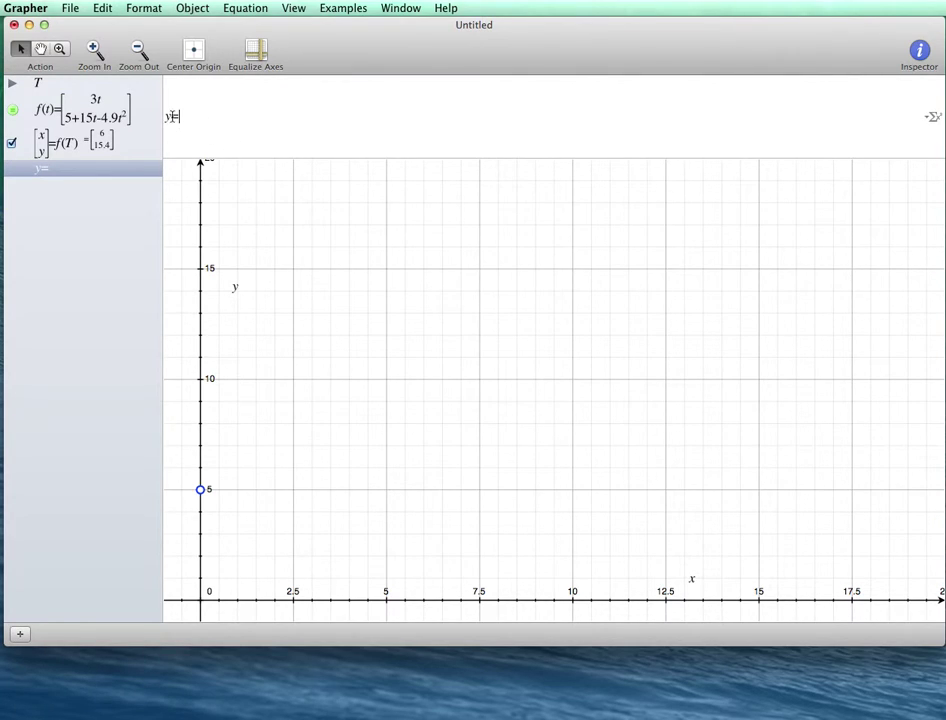
{"action": "left_click", "coordinate": [929, 116]}
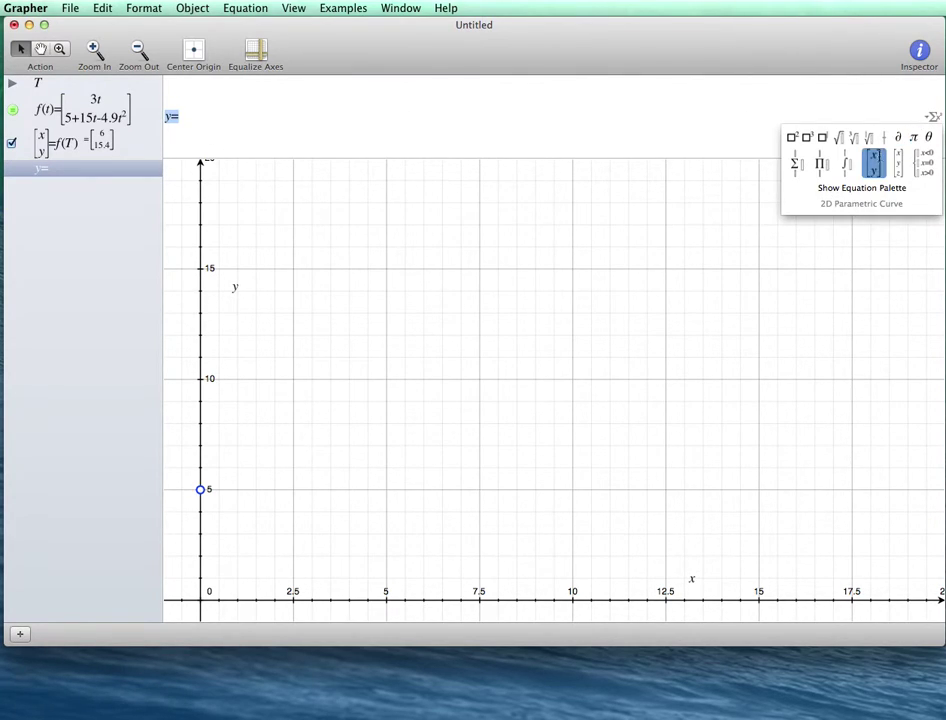
{"action": "left_click", "coordinate": [873, 162]}
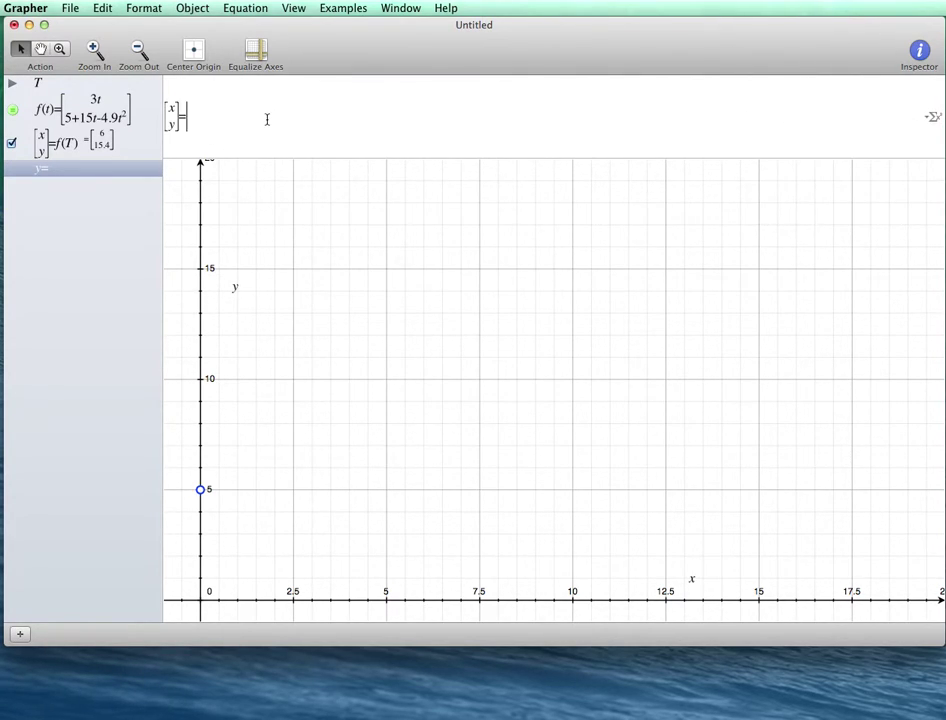
{"action": "type", "text": "=f(0...T"}
{"action": "key", "text": "Return"}
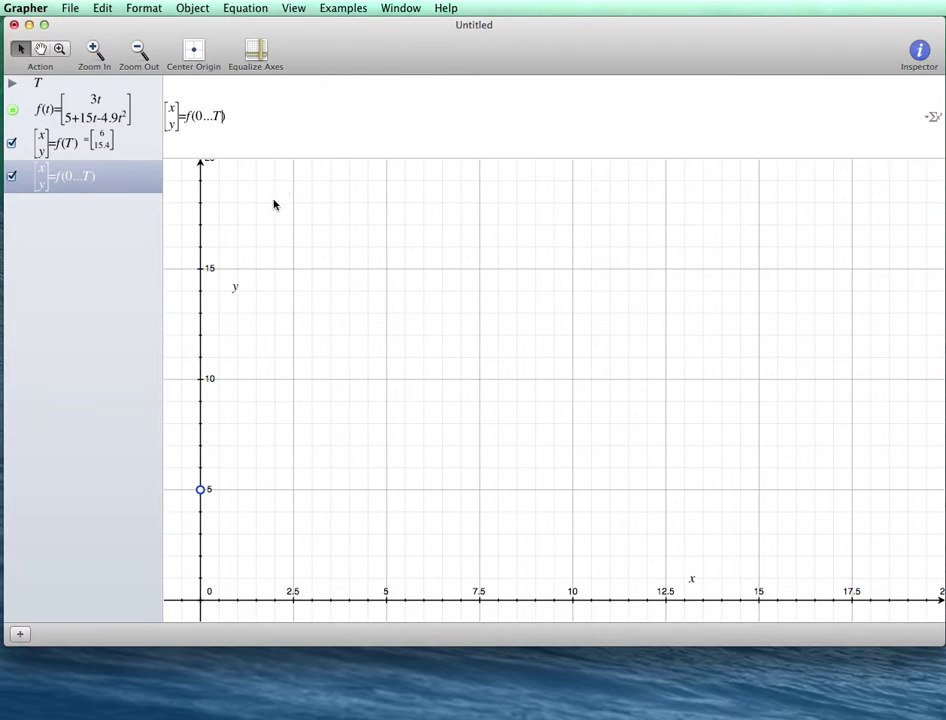
Select T and scrub its slider to 1.4646 so the trail reaches the point
{"action": "left_click", "coordinate": [22, 81]}
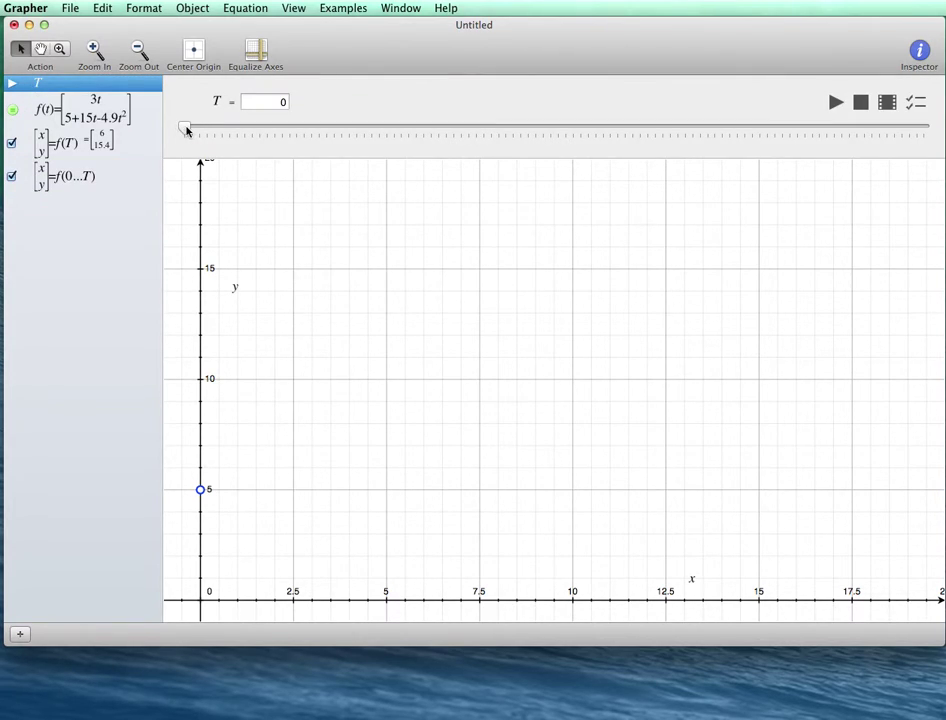
{"action": "mouse_move", "coordinate": [185, 129]}
{"action": "left_mouse_down"}
{"action": "mouse_move", "coordinate": [527, 140]}
{"action": "mouse_move", "coordinate": [353, 148]}
{"action": "mouse_move", "coordinate": [239, 169]}
{"action": "mouse_move", "coordinate": [184, 165]}
{"action": "mouse_move", "coordinate": [543, 133]}
{"action": "left_mouse_up"}
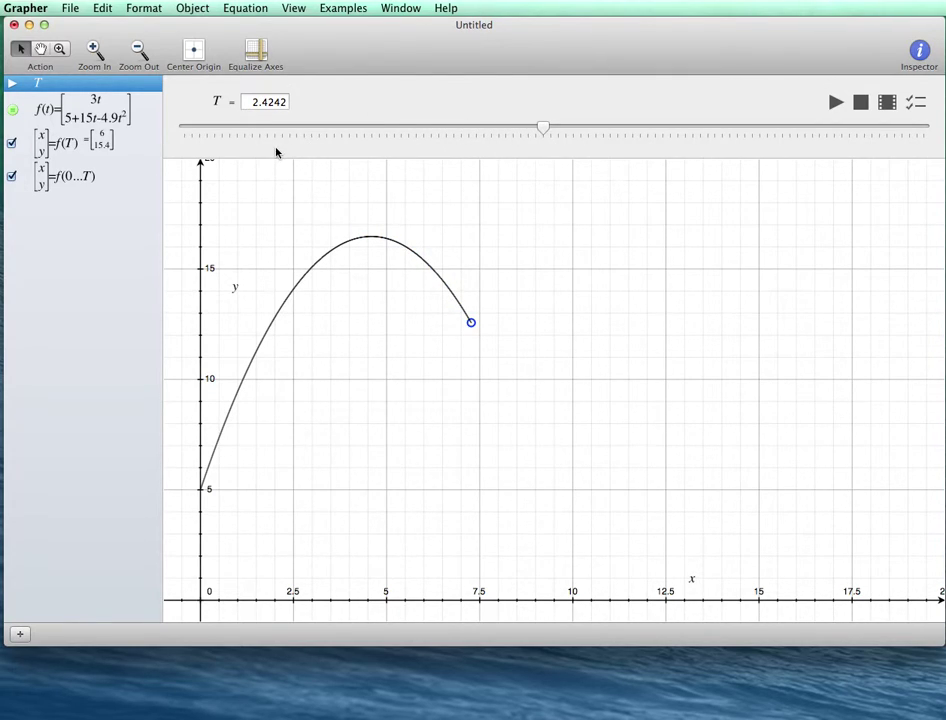
{"action": "left_click_drag", "start_coordinate": [548, 126], "coordinate": [403, 133]}
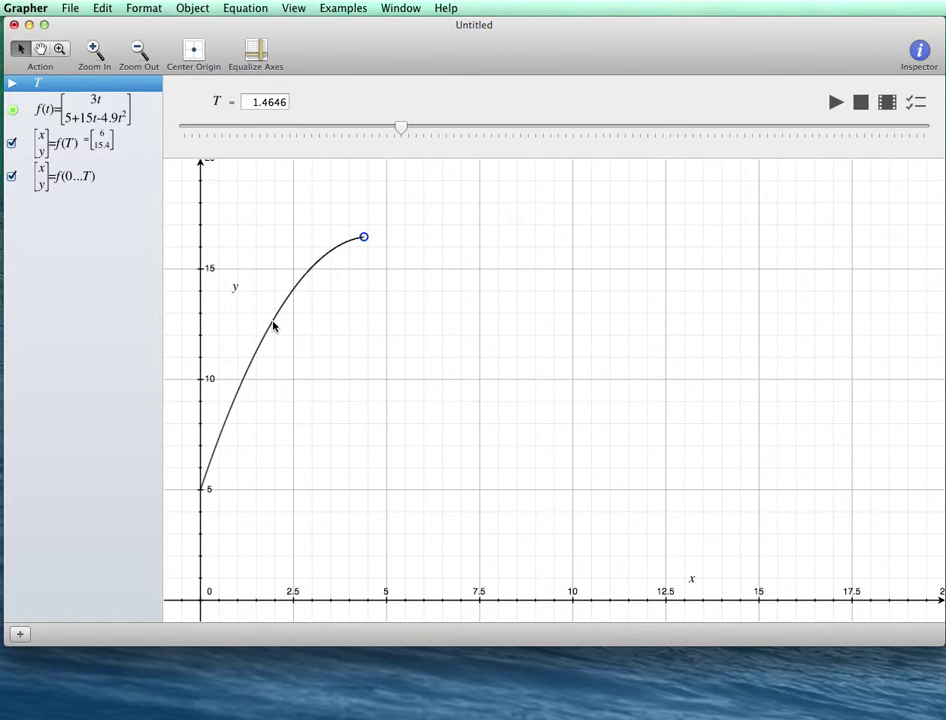
Color the f(T) point red and set its line width to 4.6 in the Inspector
{"action": "left_click", "coordinate": [72, 147]}
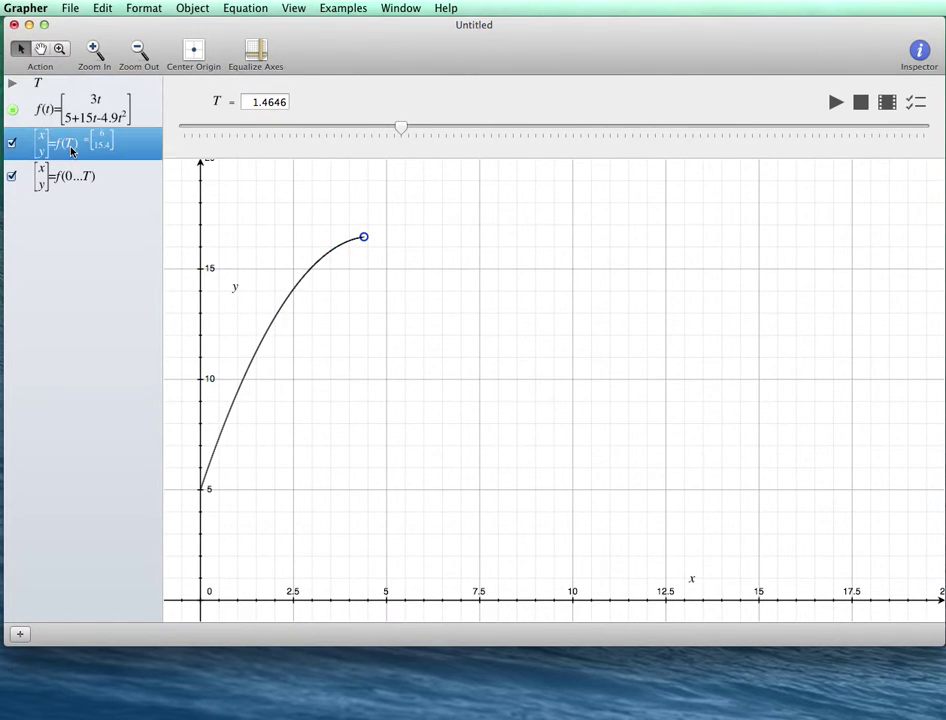
{"action": "left_click", "coordinate": [925, 55]}
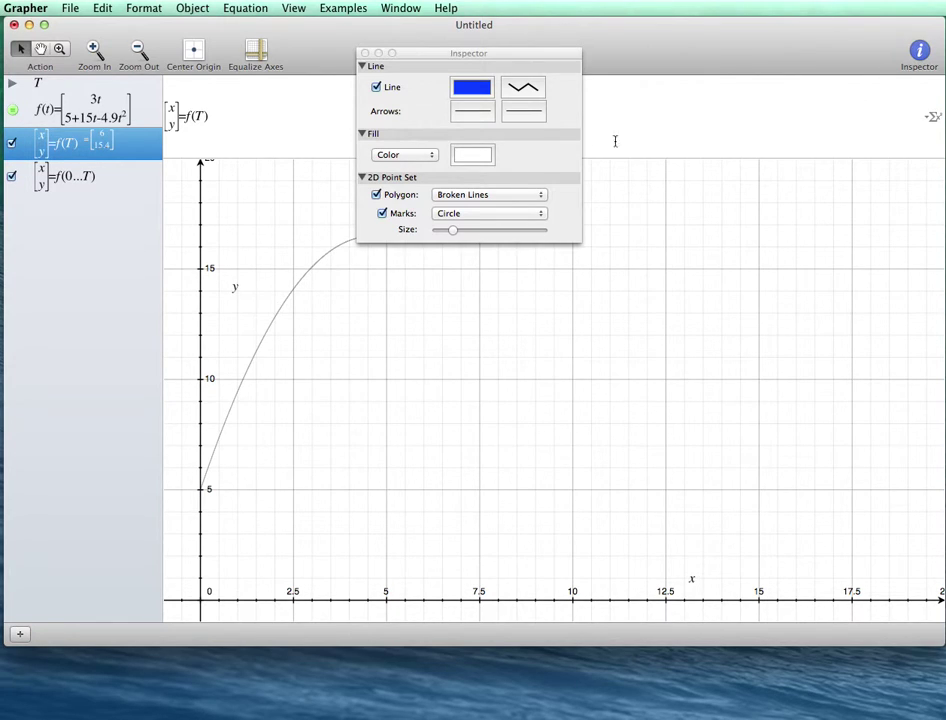
{"action": "left_click_drag", "start_coordinate": [488, 63], "coordinate": [671, 63]}
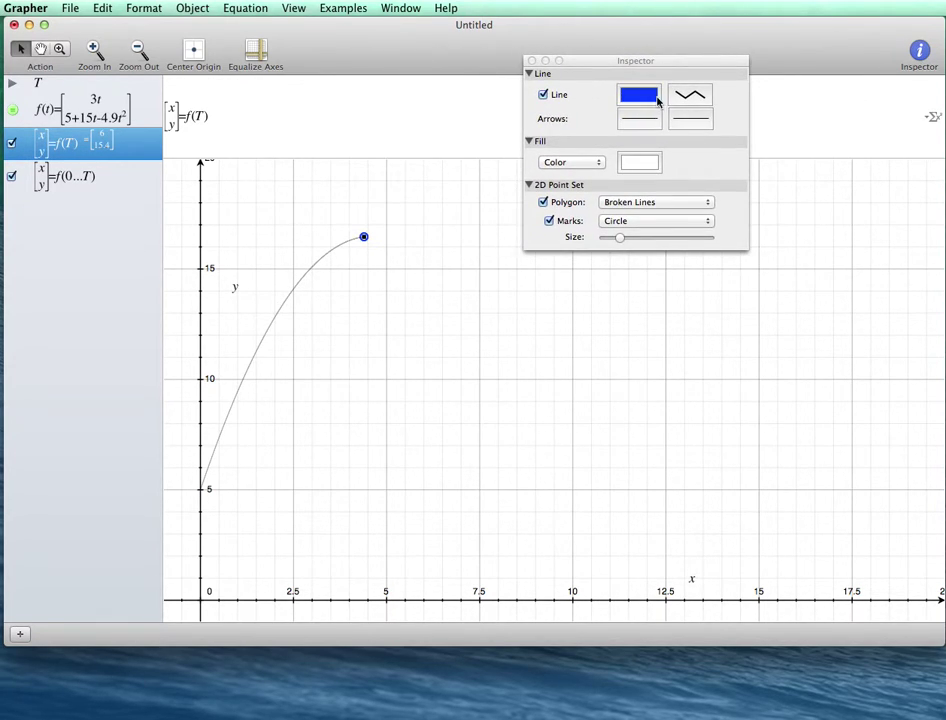
{"action": "left_click", "coordinate": [648, 95]}
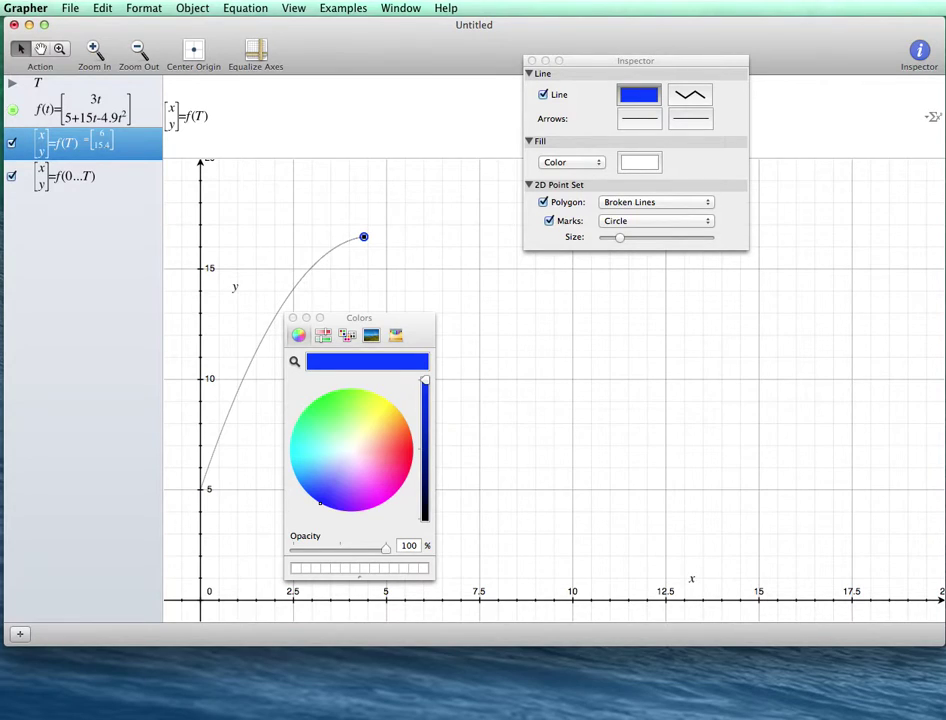
{"action": "left_click", "coordinate": [407, 458]}
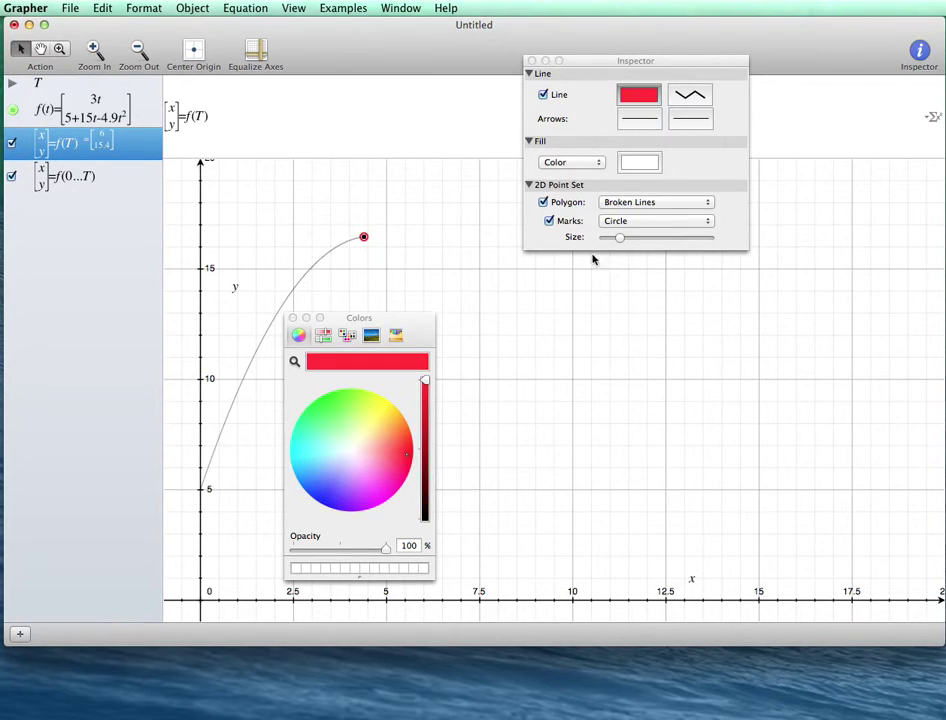
{"action": "left_click", "coordinate": [691, 94]}
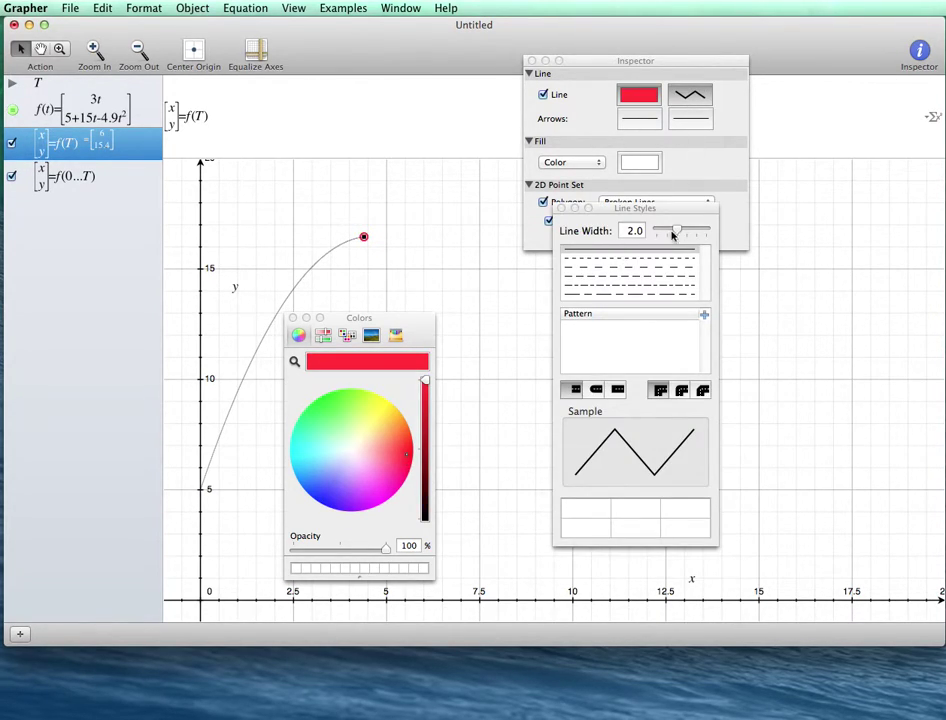
{"action": "left_click_drag", "start_coordinate": [668, 230], "coordinate": [690, 229]}
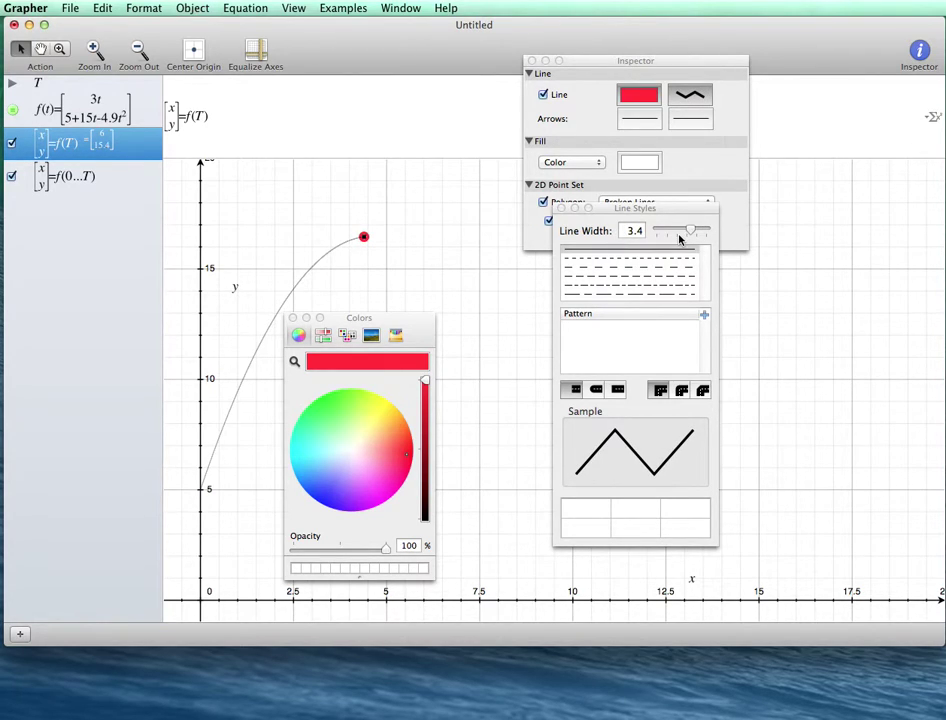
{"action": "left_click_drag", "start_coordinate": [690, 231], "coordinate": [704, 229]}
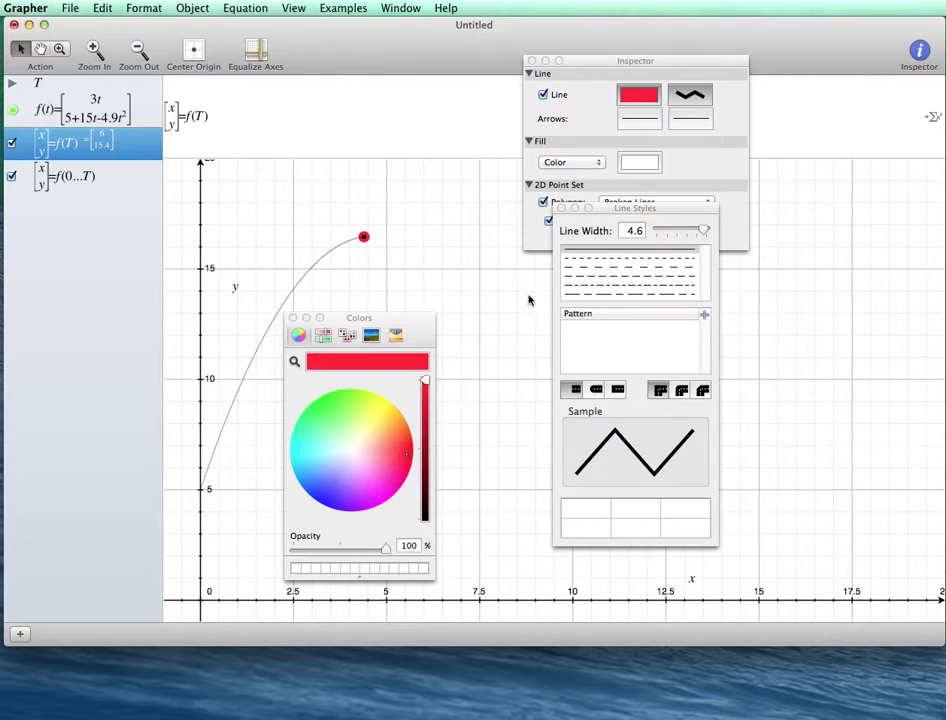
Select the f(0...T) trail equation and set its line colour to red
{"action": "left_click", "coordinate": [84, 177]}
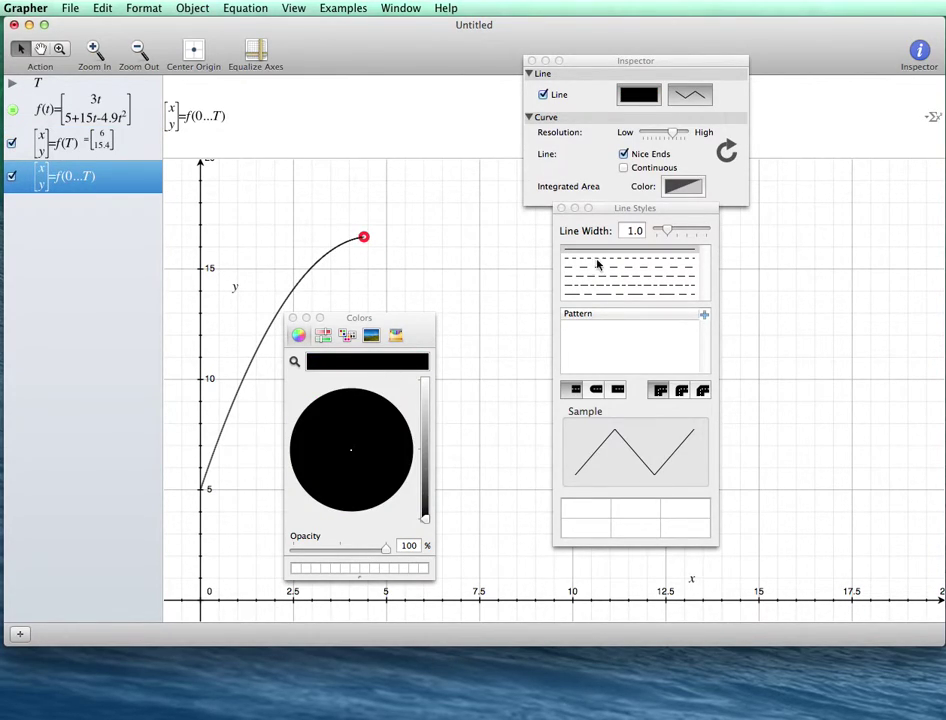
{"action": "left_click", "coordinate": [641, 96]}
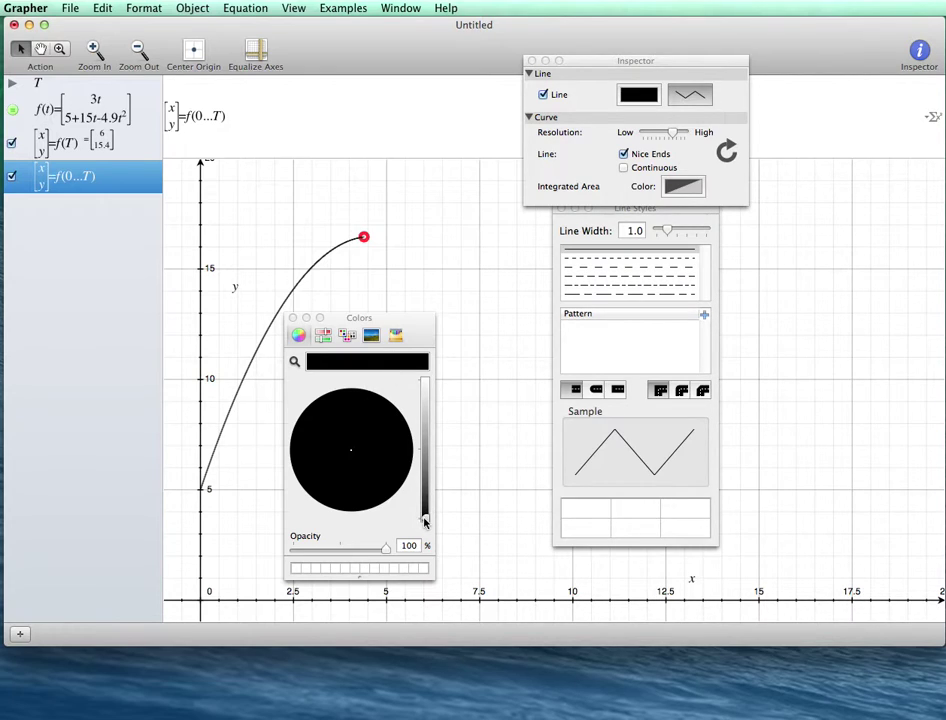
{"action": "left_click_drag", "start_coordinate": [426, 514], "coordinate": [428, 372]}
{"action": "left_click", "coordinate": [410, 453]}
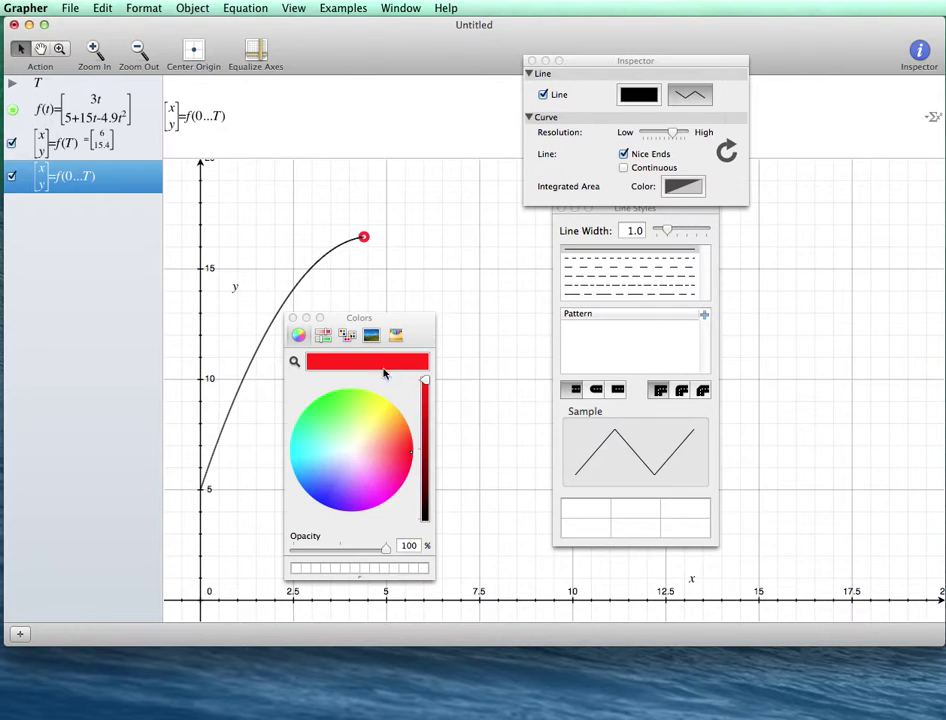
{"action": "left_click", "coordinate": [292, 318]}
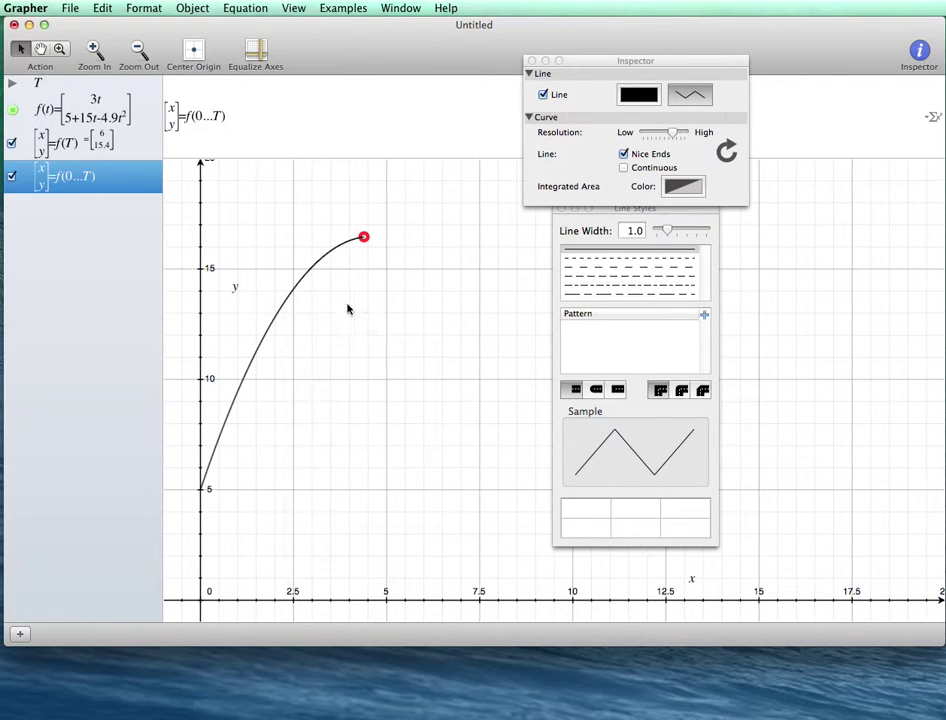
{"action": "left_click", "coordinate": [646, 97]}
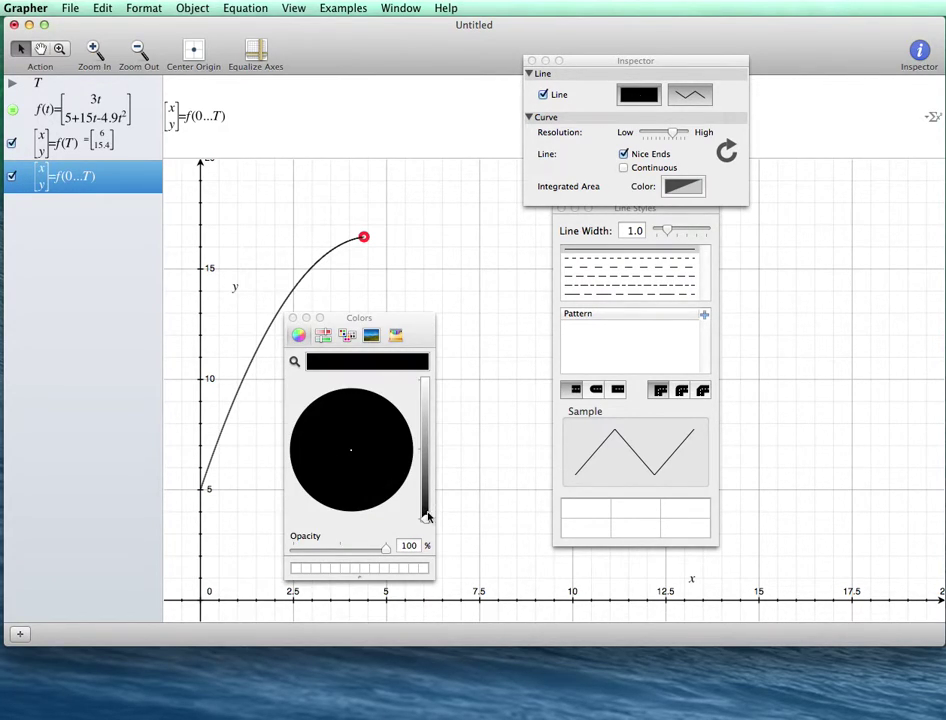
{"action": "left_click_drag", "start_coordinate": [426, 514], "coordinate": [425, 380]}
{"action": "left_click", "coordinate": [410, 458]}
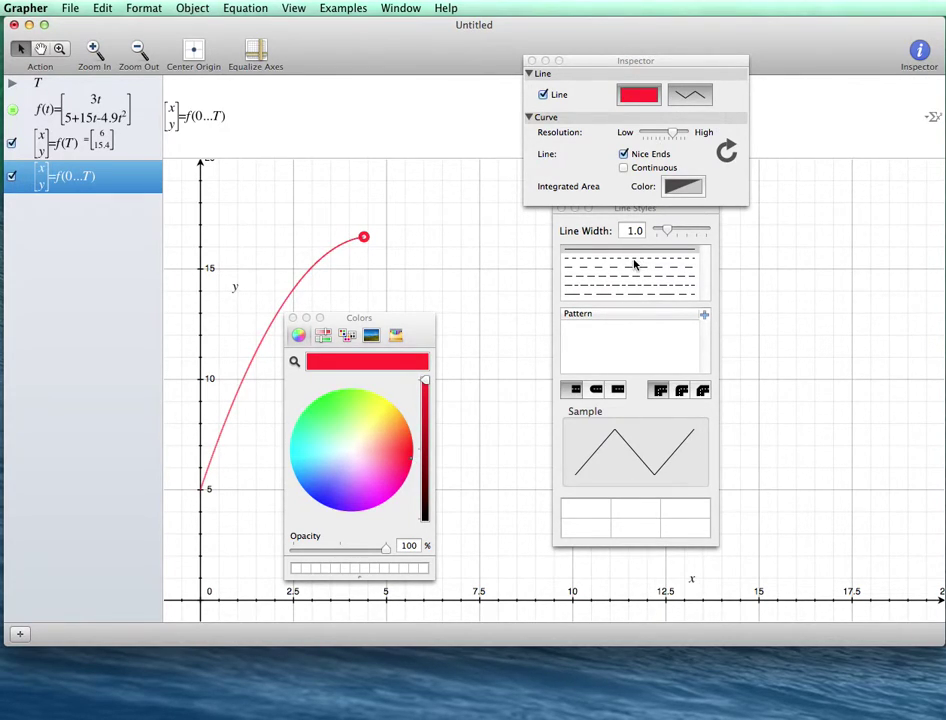
Make the trail line dashed with width 5.0, then close the style panels
{"action": "left_click", "coordinate": [630, 250]}
{"action": "left_click", "coordinate": [689, 95]}
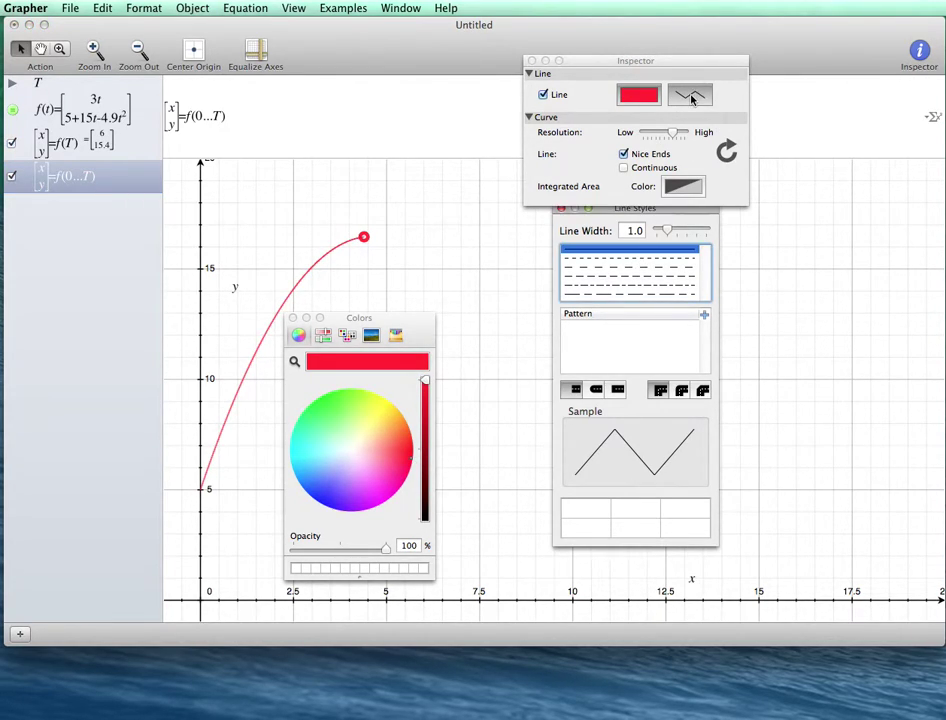
{"action": "left_click", "coordinate": [628, 267]}
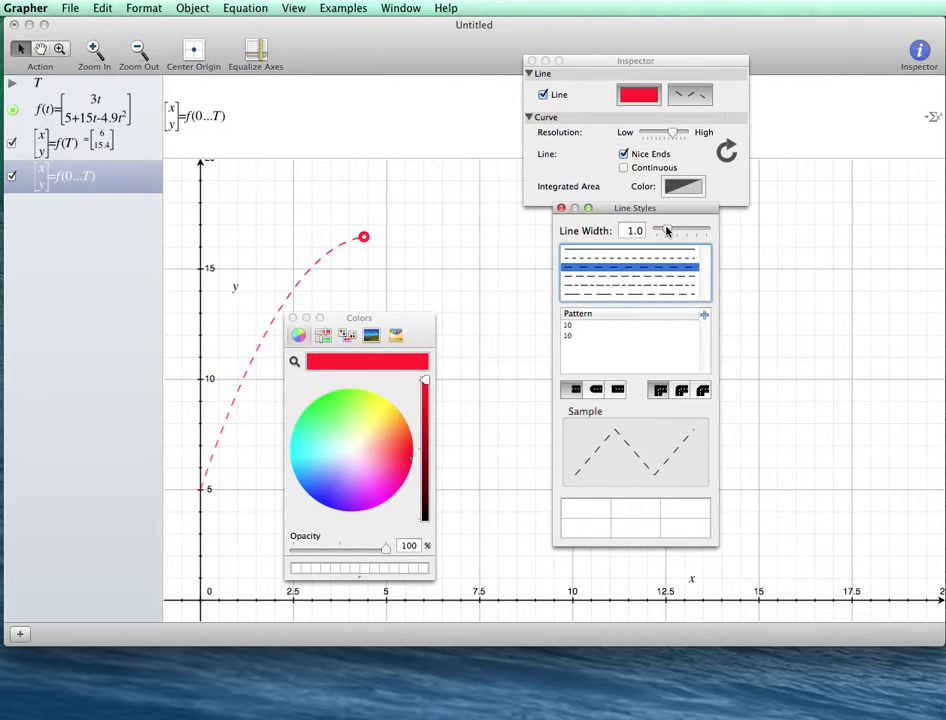
{"action": "left_click_drag", "start_coordinate": [667, 230], "coordinate": [706, 231]}
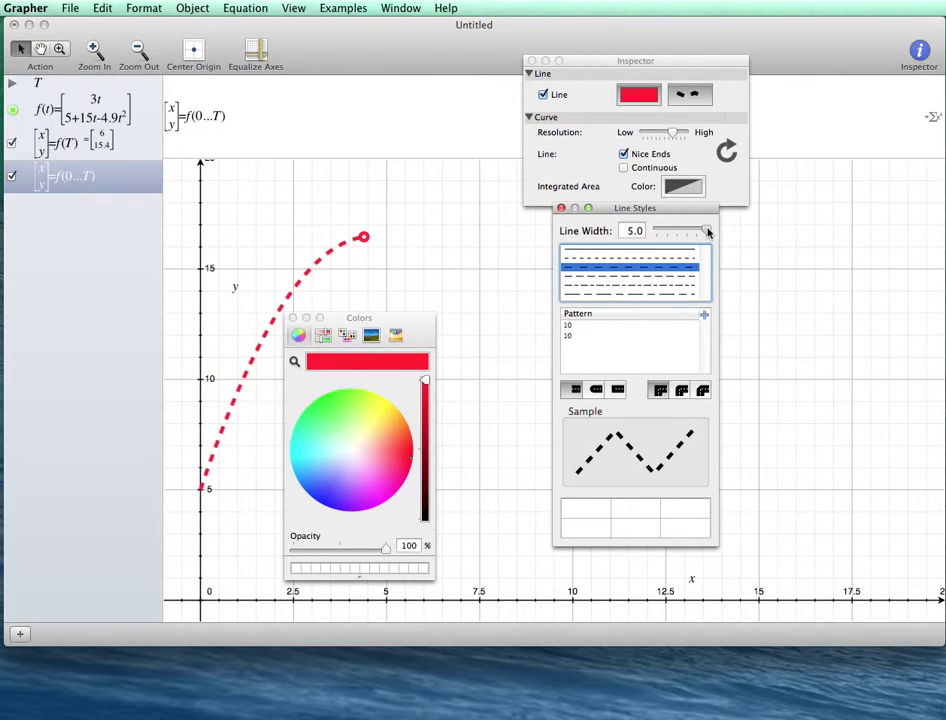
{"action": "left_click", "coordinate": [531, 62]}
{"action": "left_click", "coordinate": [561, 208]}
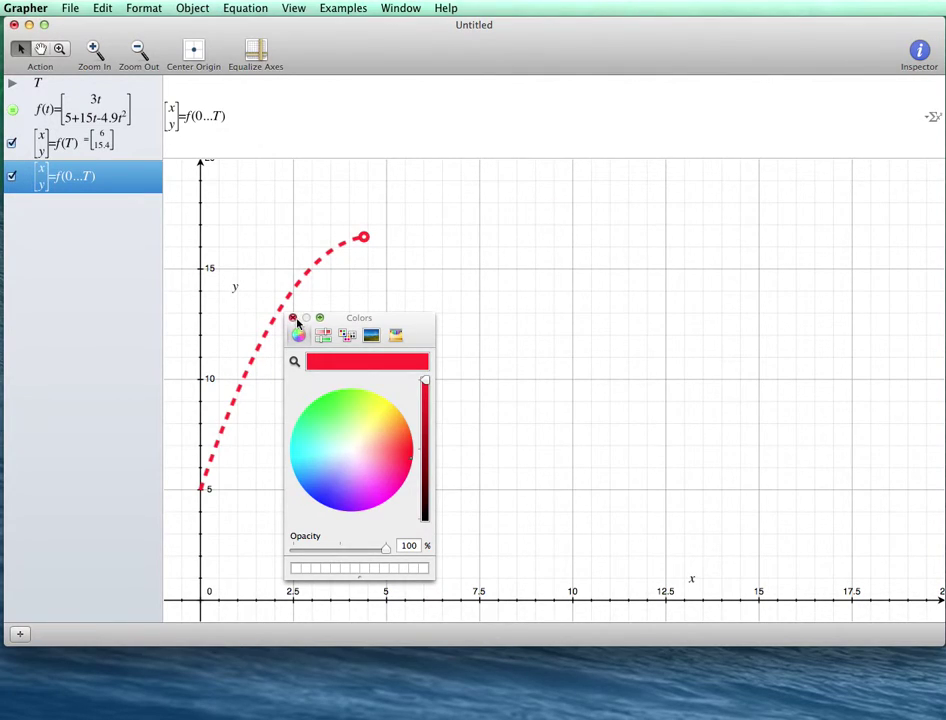
Close the Colors panel and switch from Grapher to QuickTime Player
{"action": "left_click", "coordinate": [293, 318]}
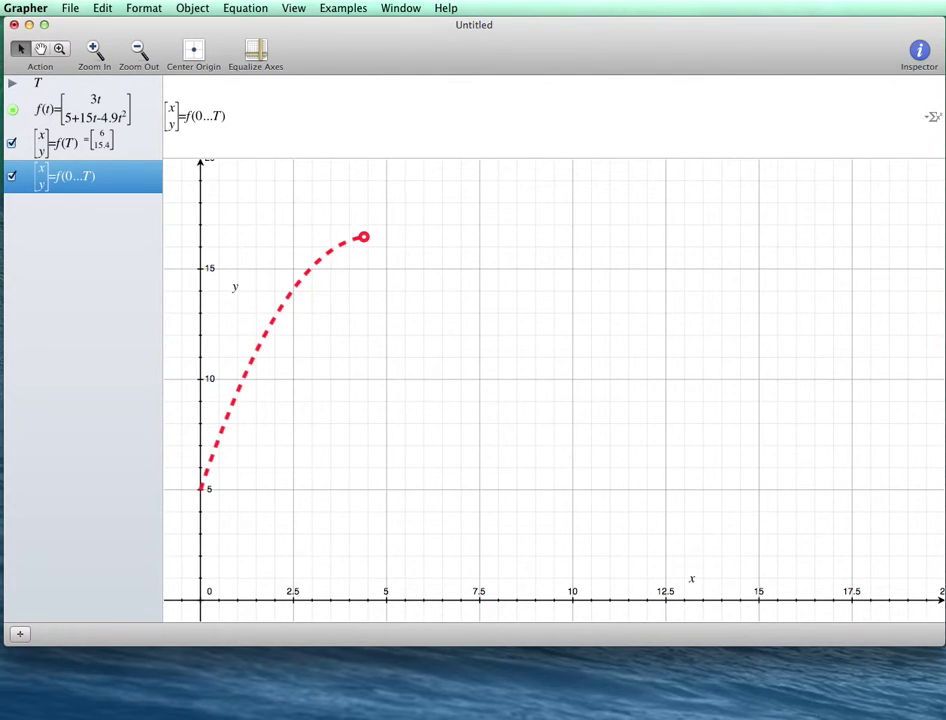
{"action": "key", "text": "ctrl+super+Escape"}
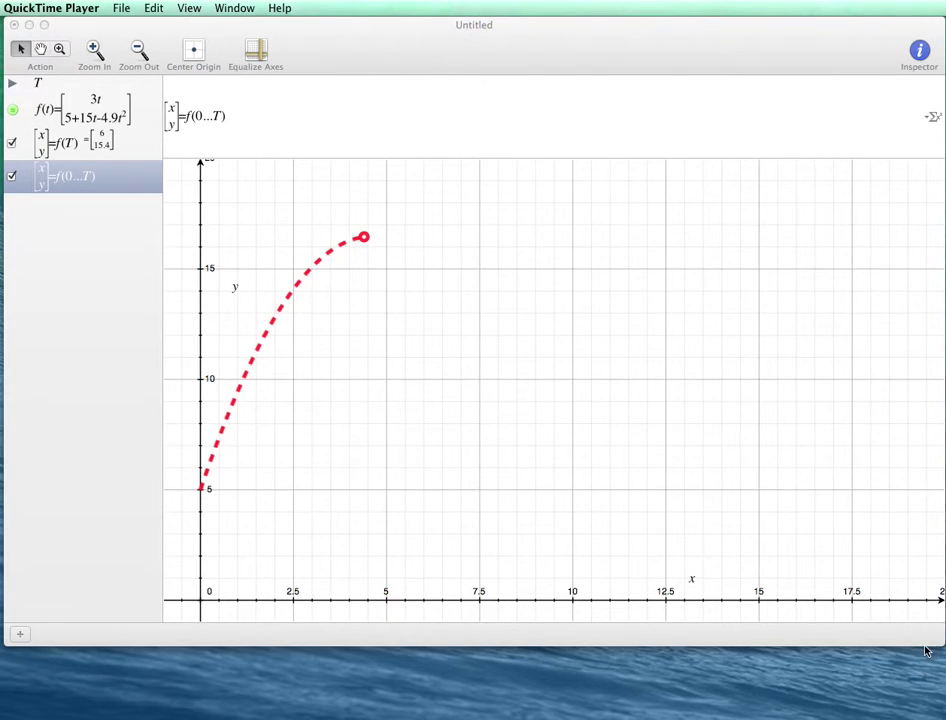